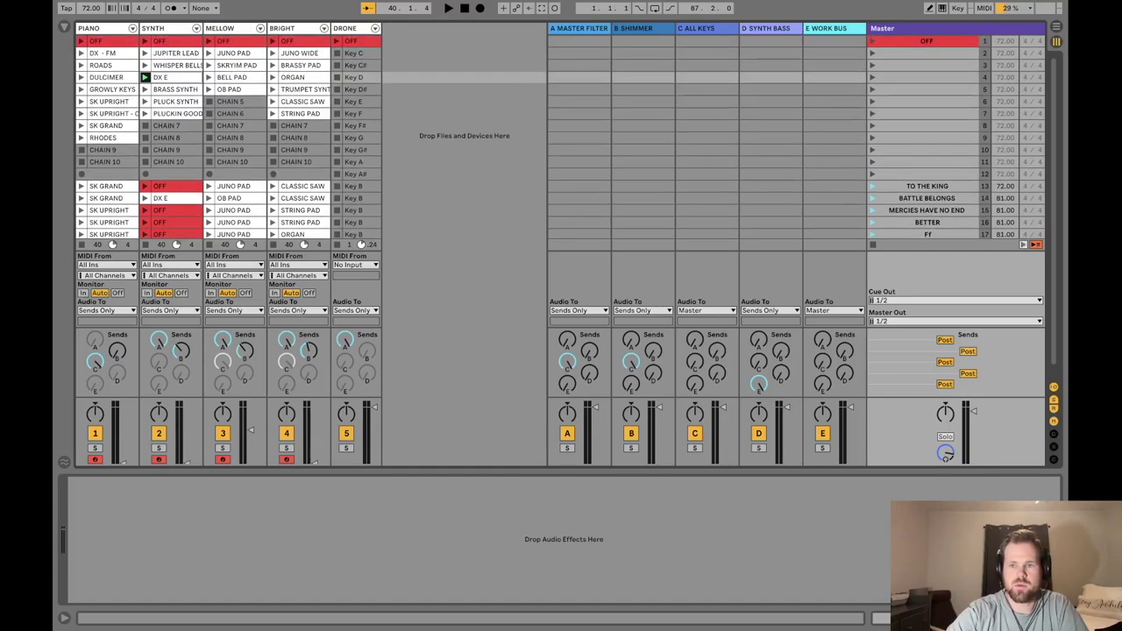
Hide the device view and look over the PIANO, SYNTH, MELLOW, BRIGHT and DRONE tracks, unfolding and refolding the BRIGHT group
{"action": "scroll", "coordinate": [560, 136], "scroll_direction": "down", "scroll_amount": 1}
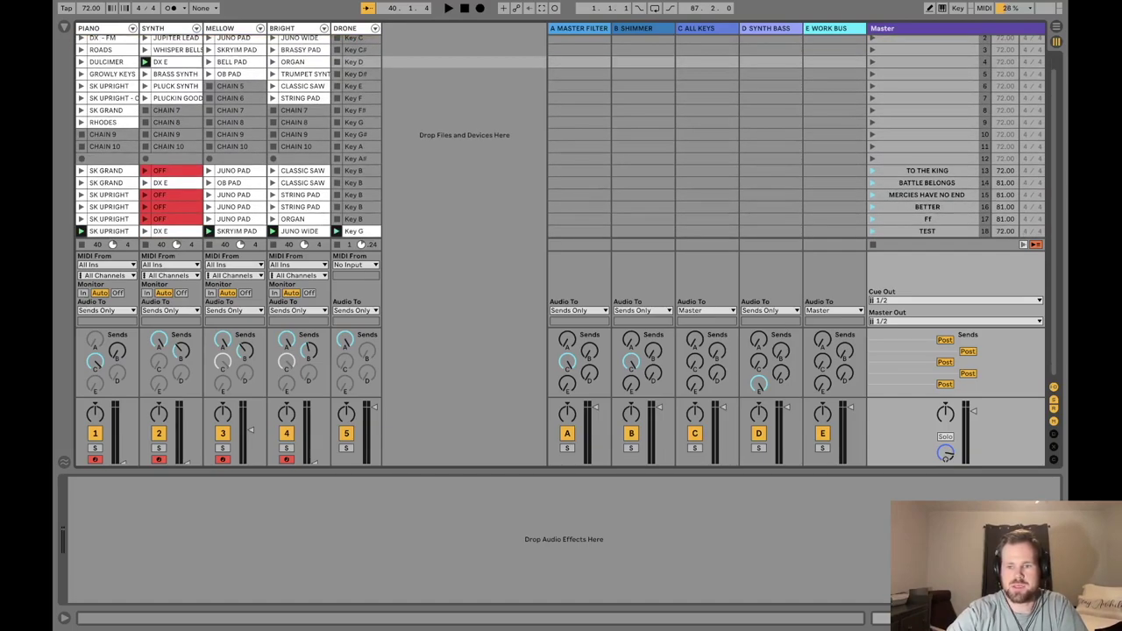
{"action": "key", "text": "ctrl+alt+l"}
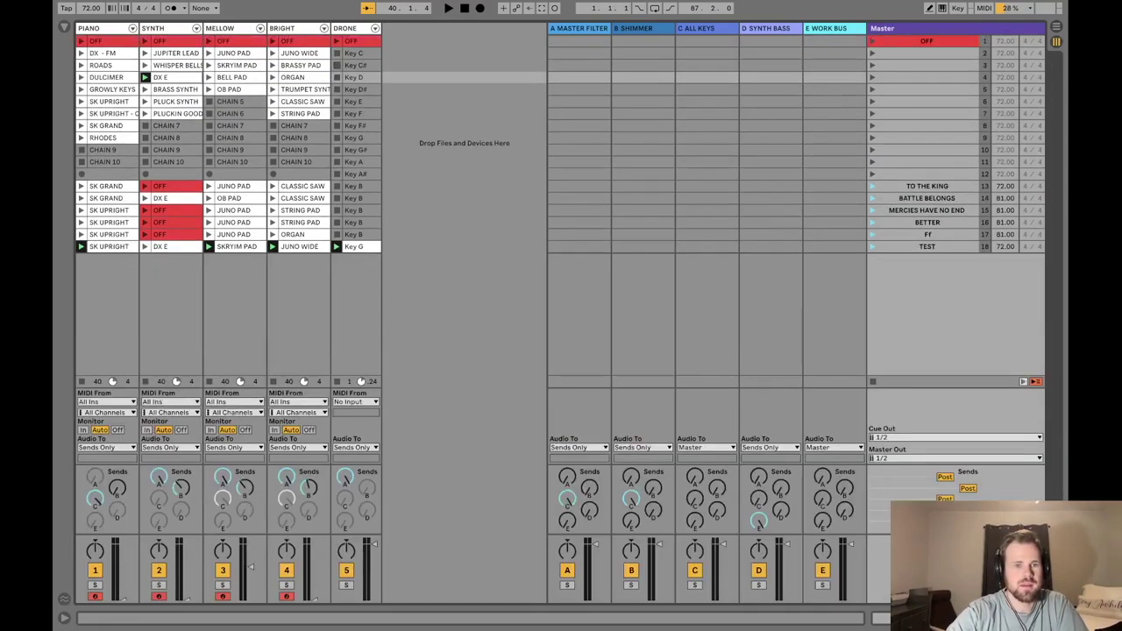
{"action": "left_click", "coordinate": [81, 78]}
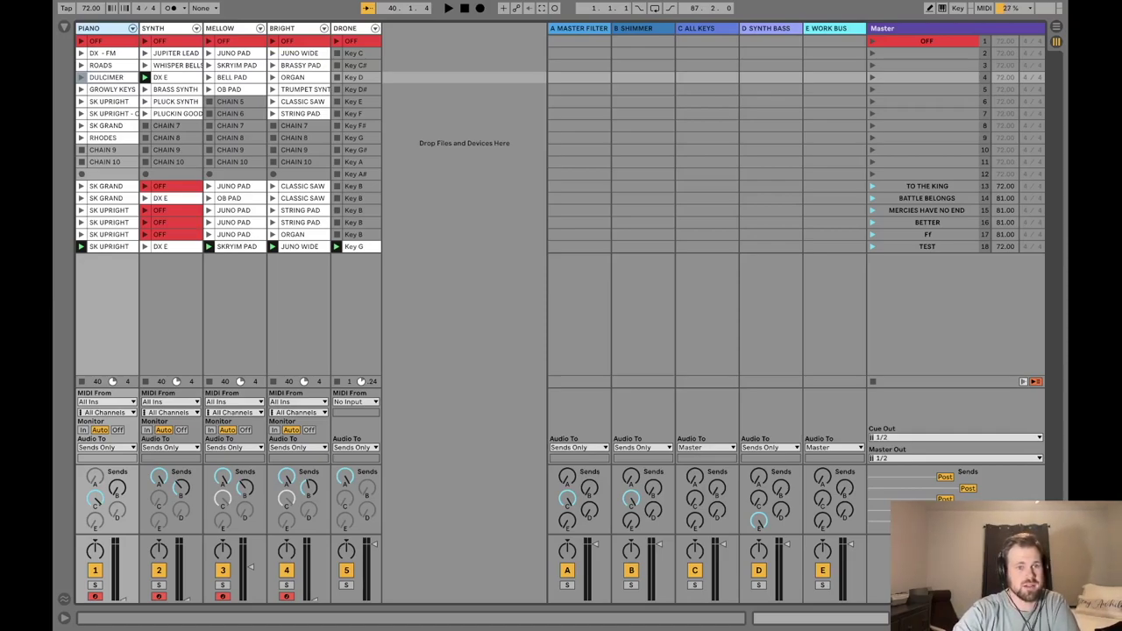
{"action": "left_click", "coordinate": [167, 28]}
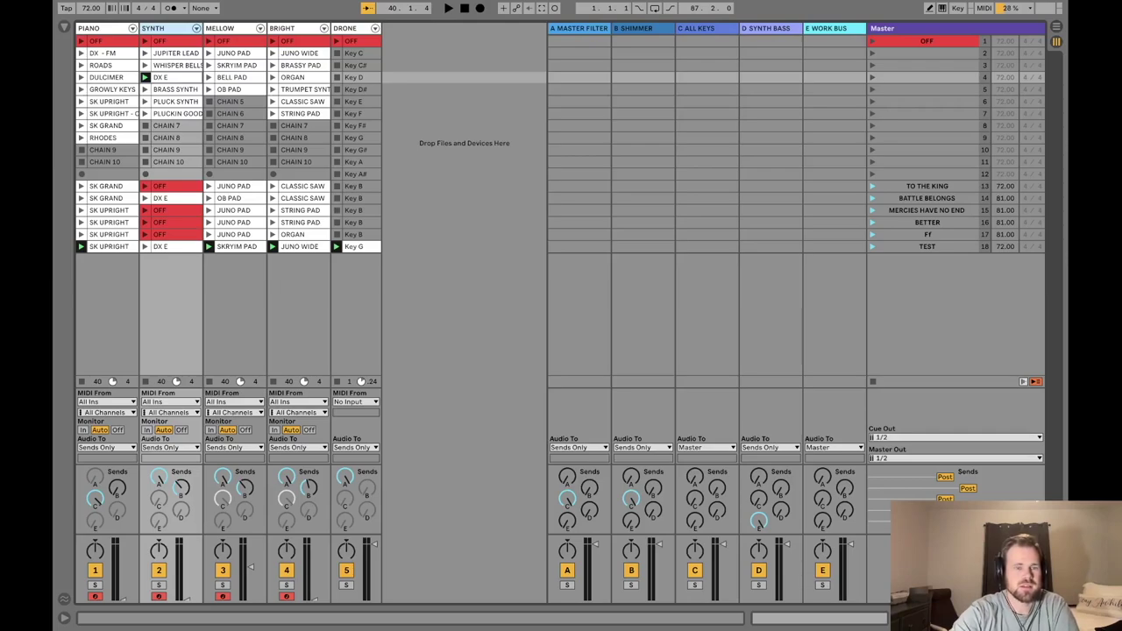
{"action": "left_click", "coordinate": [209, 77]}
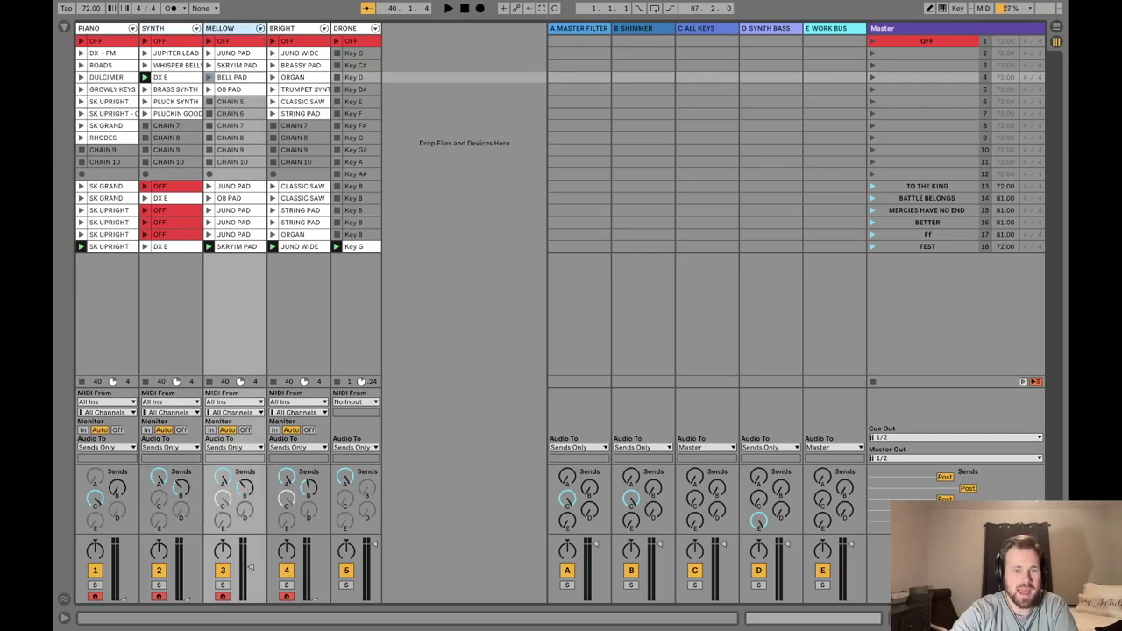
{"action": "left_click", "coordinate": [324, 28]}
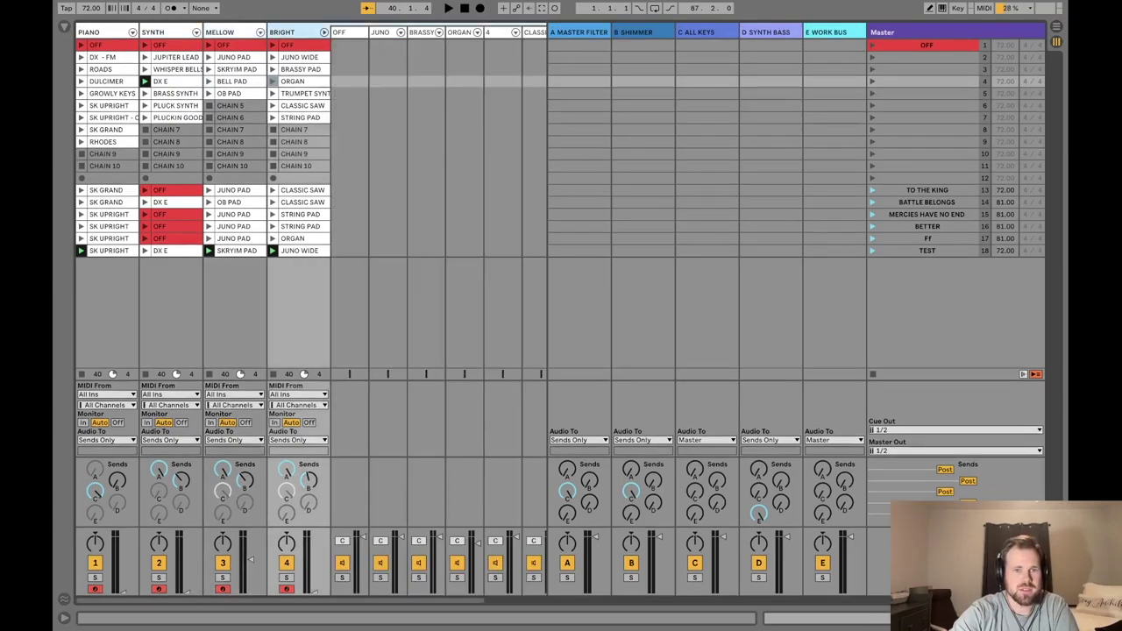
{"action": "left_click", "coordinate": [323, 28]}
{"action": "left_click", "coordinate": [354, 77]}
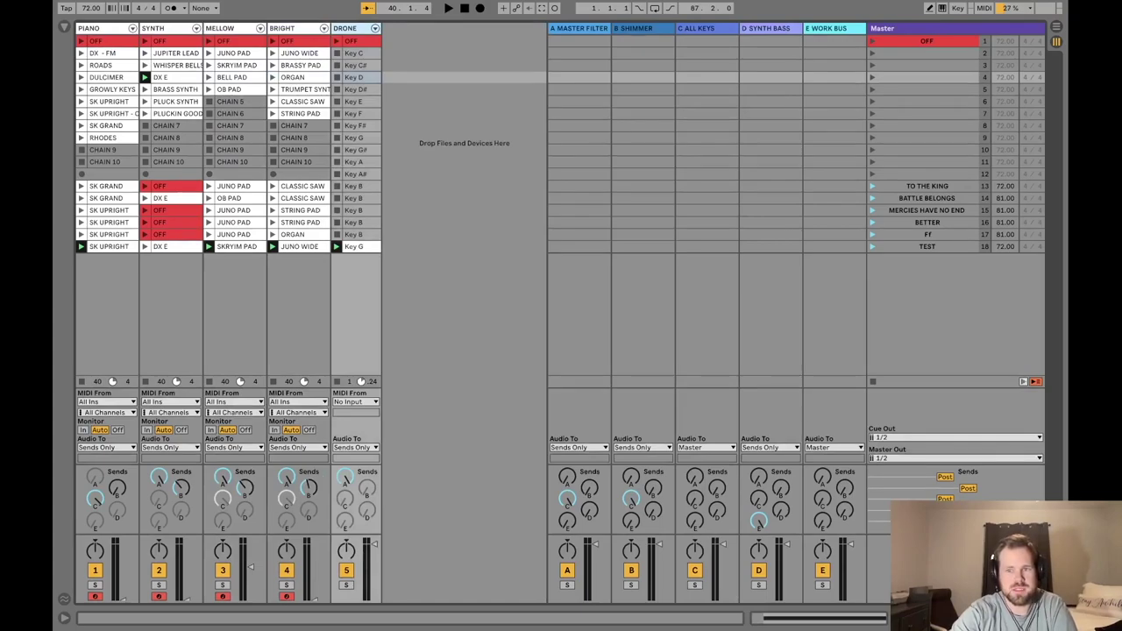
Go through the song scenes on the Master track, from TO THE KING down to TEST
{"action": "left_click", "coordinate": [926, 186]}
{"action": "left_click", "coordinate": [926, 221]}
{"action": "left_click", "coordinate": [927, 198]}
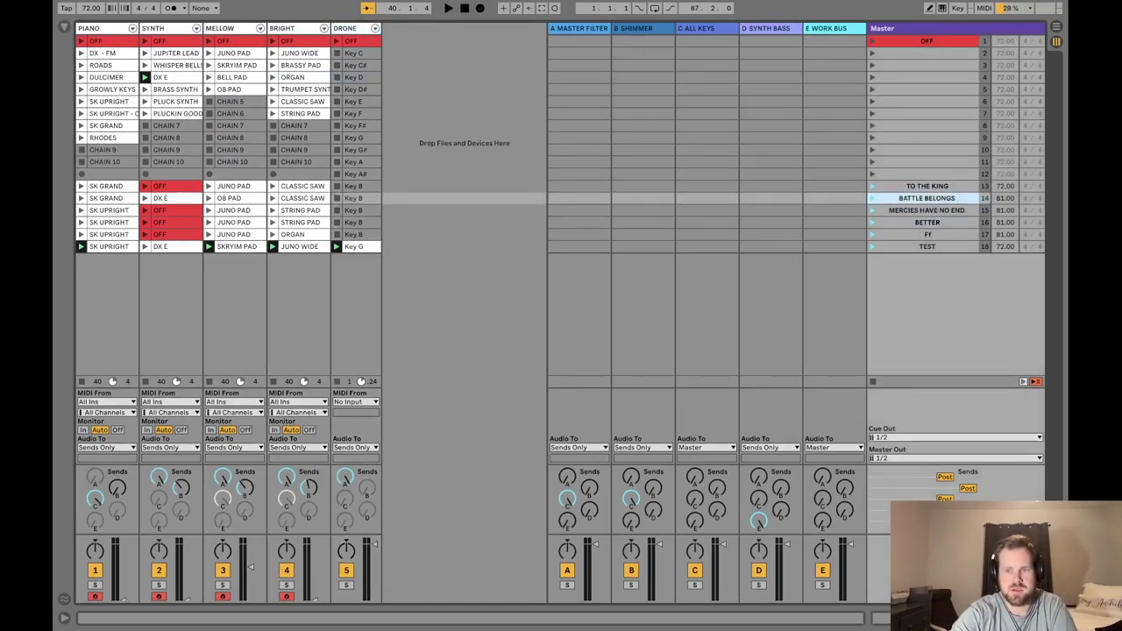
{"action": "left_click", "coordinate": [926, 186]}
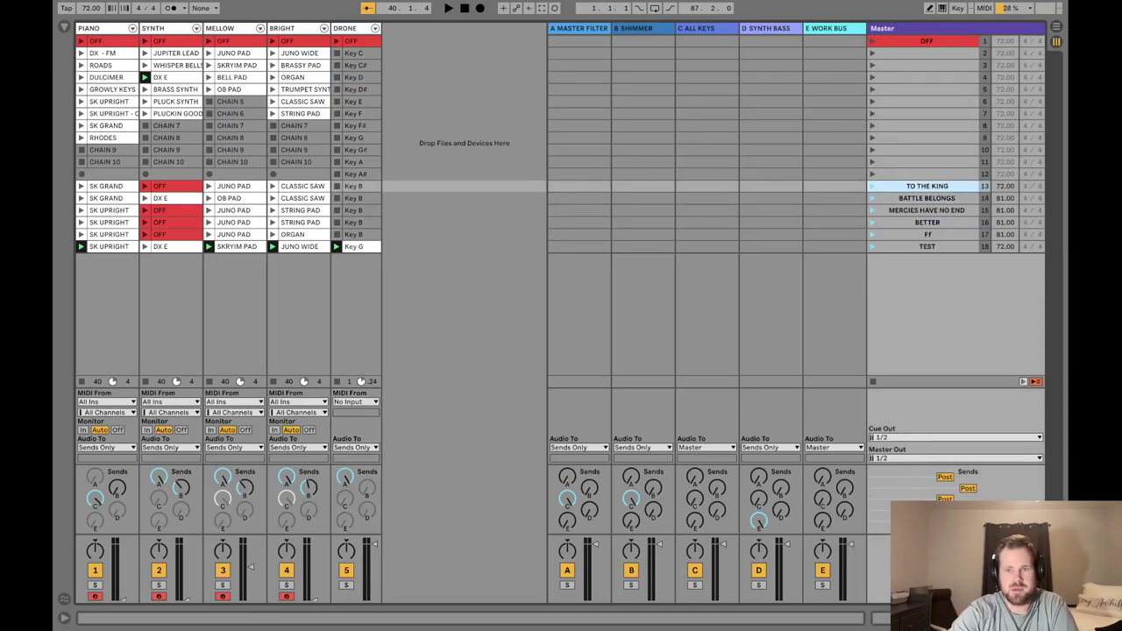
{"action": "left_click", "coordinate": [926, 234]}
{"action": "left_click", "coordinate": [927, 247]}
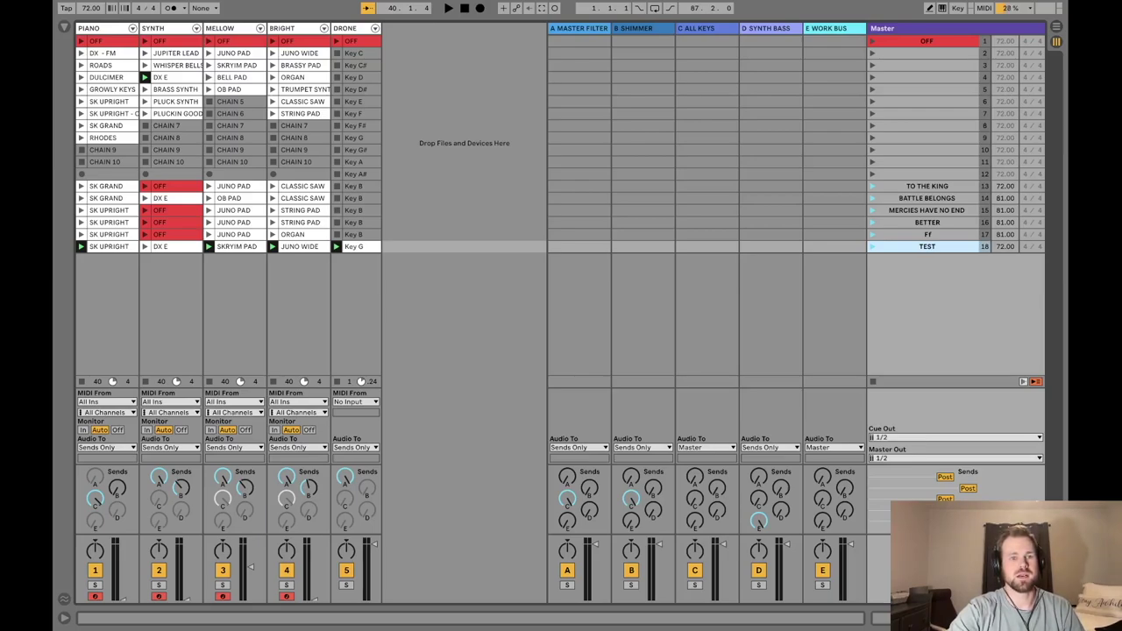
Launch the JUNO PAD clip in row 2 of the MELLOW track and stop playback
{"action": "left_click", "coordinate": [235, 52]}
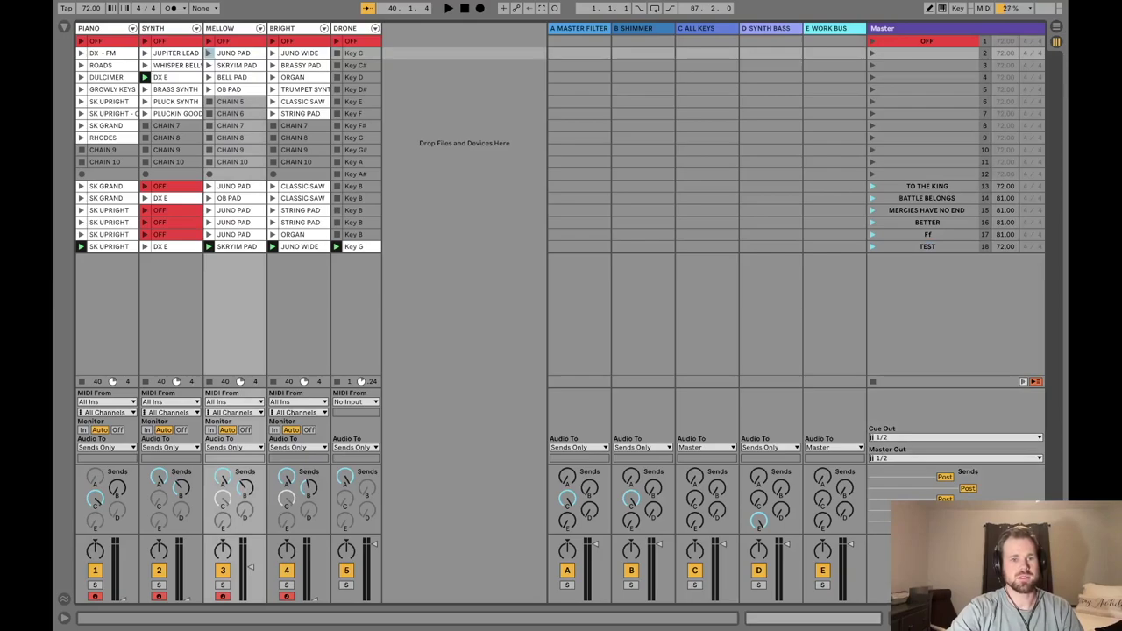
{"action": "key", "text": "Return"}
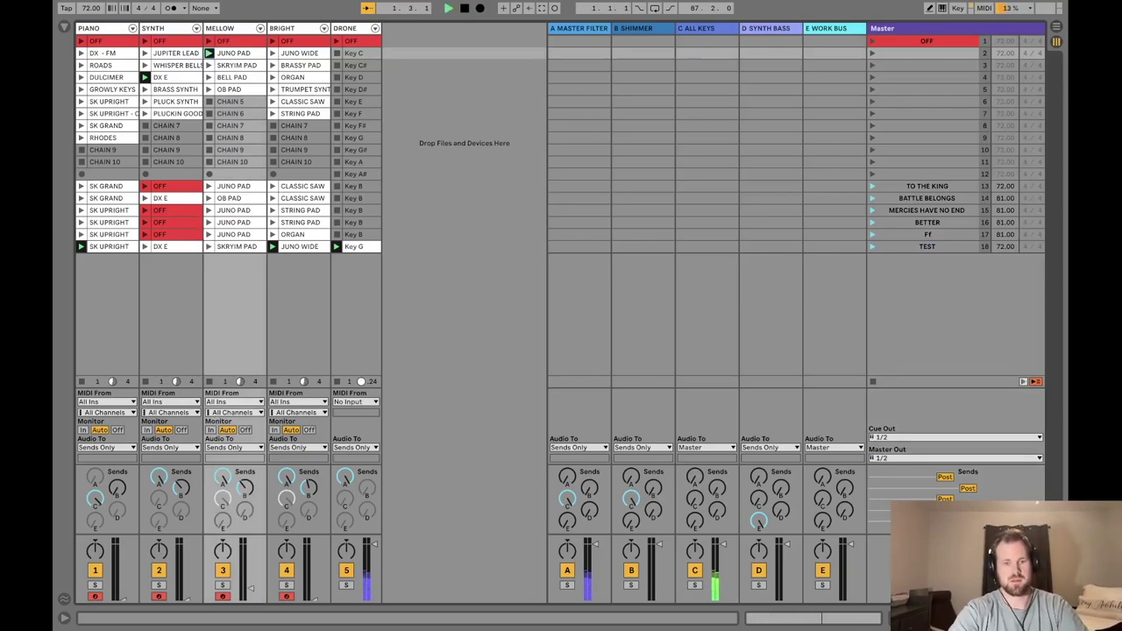
{"action": "key", "text": "space"}
Deactivate the DRONE track's Key G clip in the TEST scene and relaunch the MELLOW track's JUNO PAD clip in row 2
{"action": "left_click", "coordinate": [337, 246]}
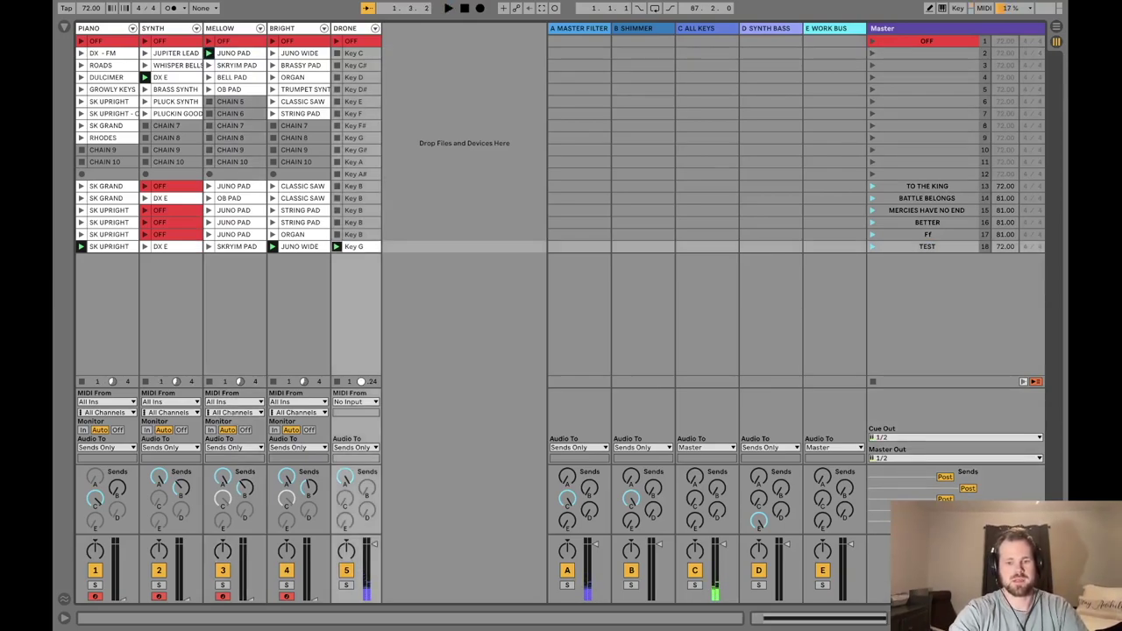
{"action": "key", "text": "0"}
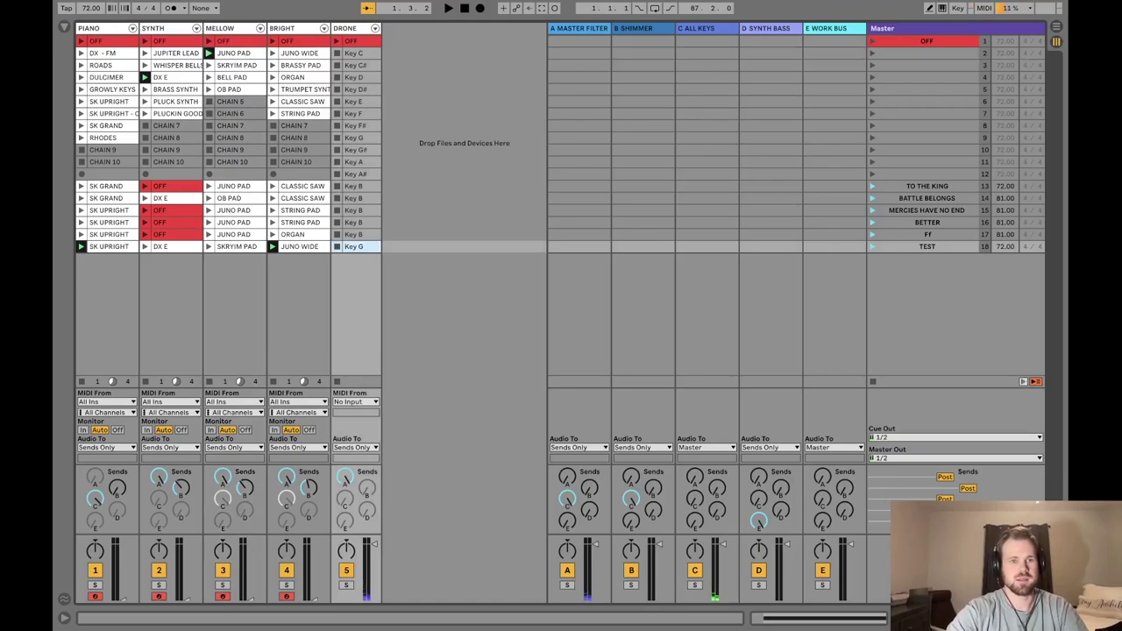
{"action": "left_click", "coordinate": [209, 52]}
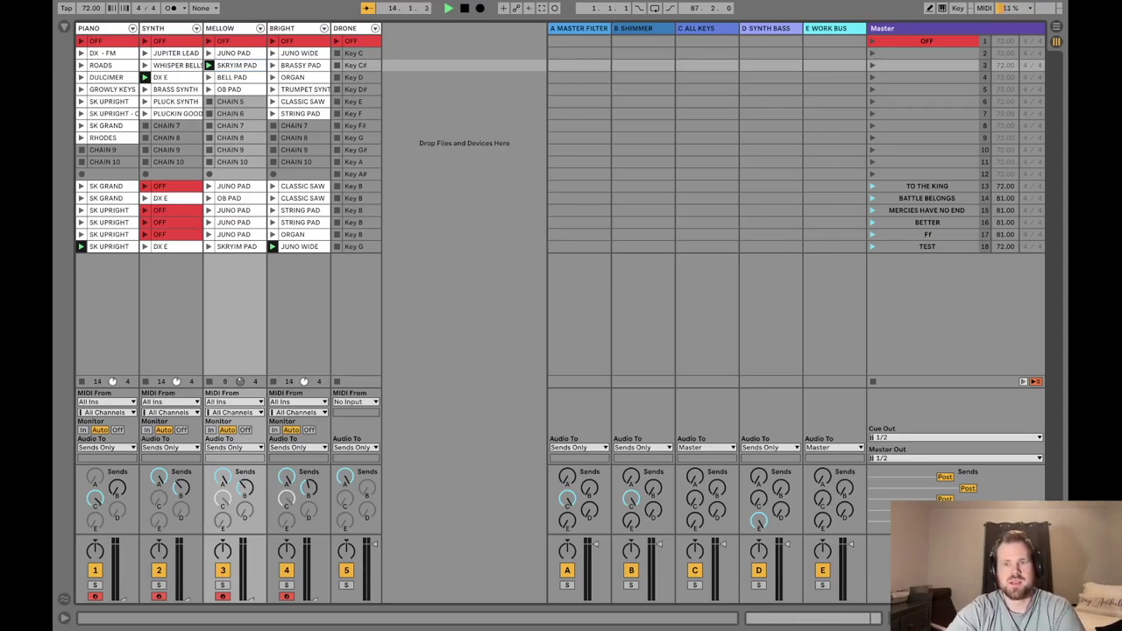
Look over the ALL KEYS, SHIMMER and MASTER FILTER return tracks, showing the SHIMMER rack's devices and hiding the device view again
{"action": "left_click", "coordinate": [706, 28]}
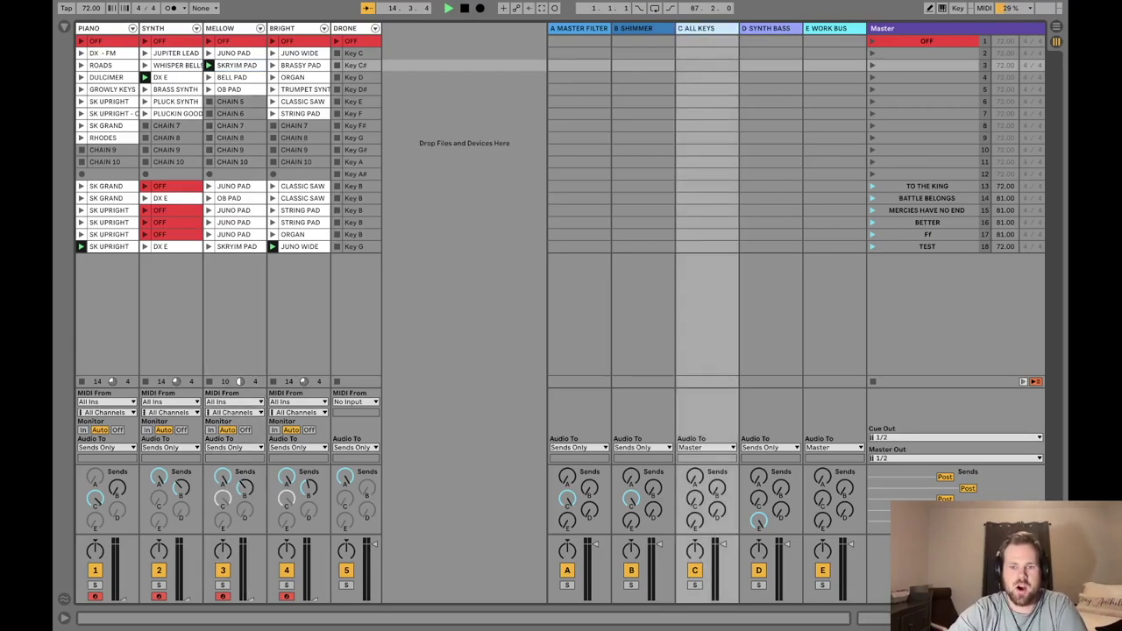
{"action": "key", "text": "shift+Tab"}
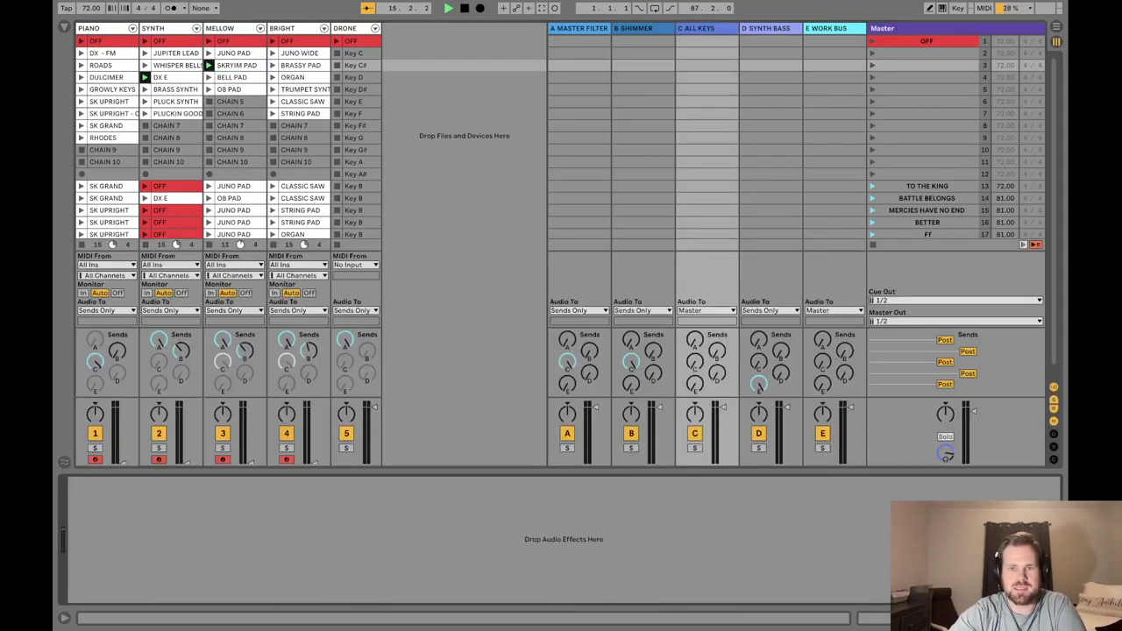
{"action": "left_click", "coordinate": [643, 28]}
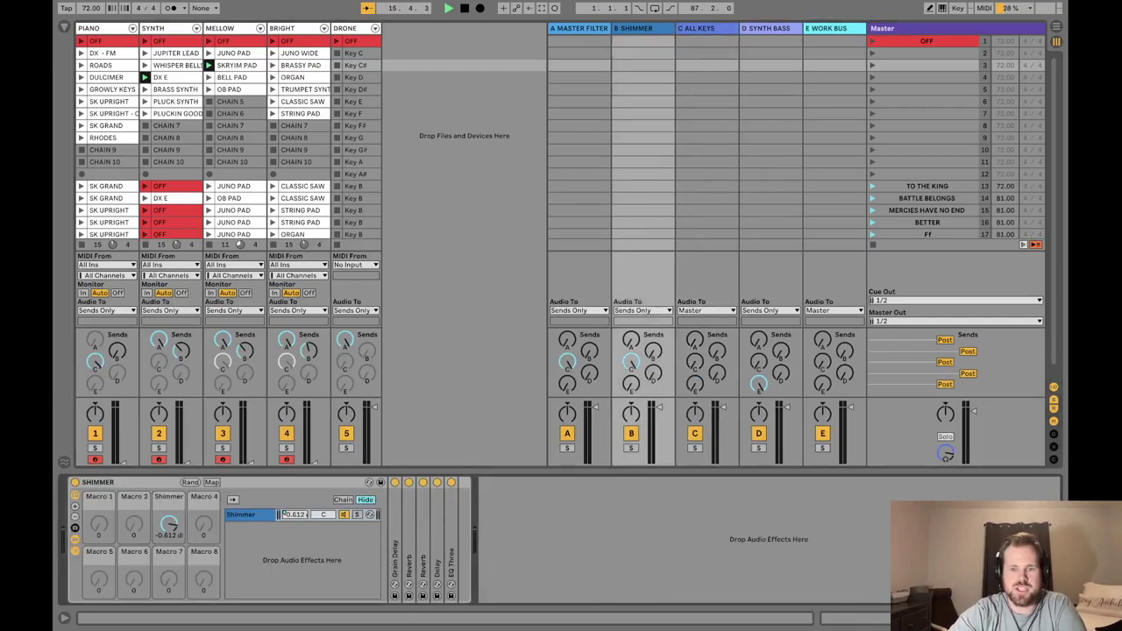
{"action": "key", "text": "shift+Tab"}
{"action": "key", "text": "shift+Tab"}
{"action": "key", "text": "super+alt+i"}
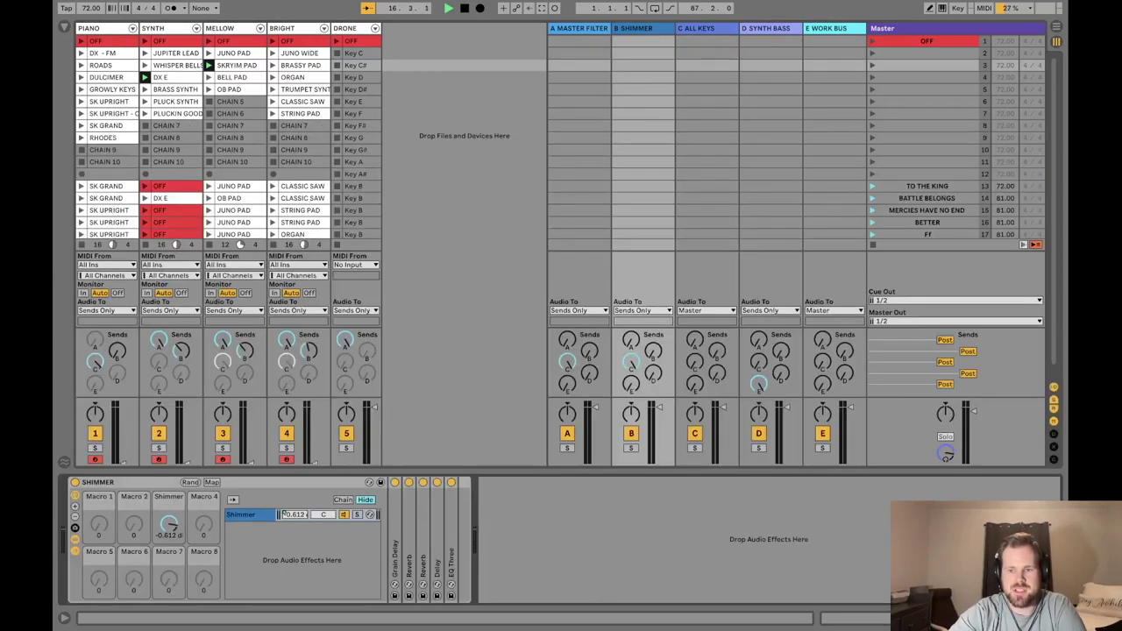
{"action": "key", "text": "super+alt+l"}
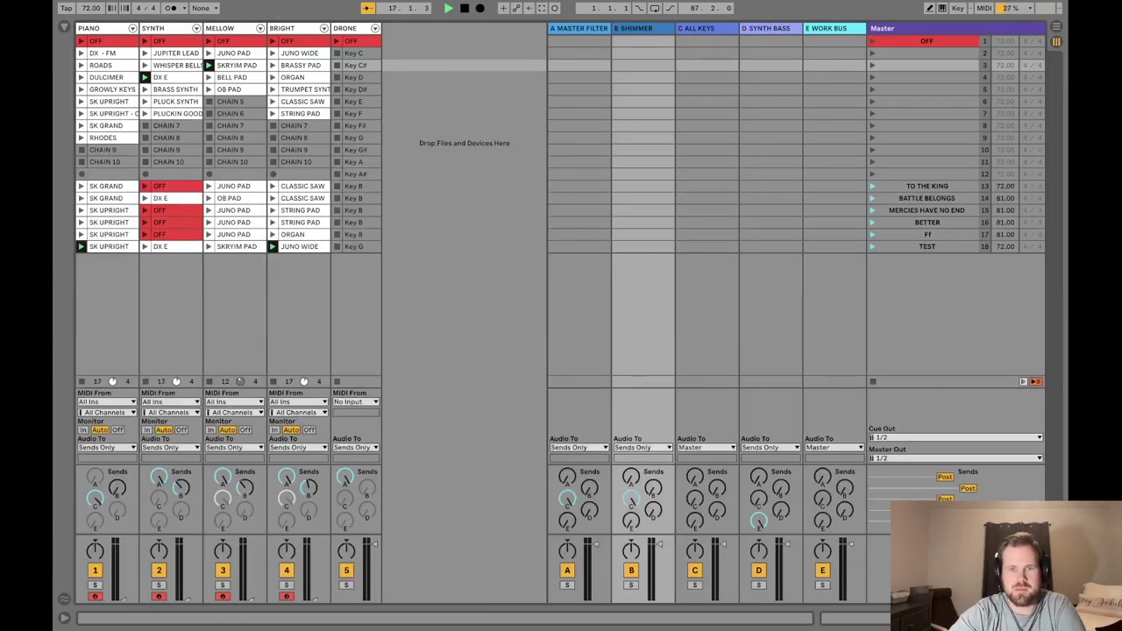
{"action": "key", "text": "Left"}
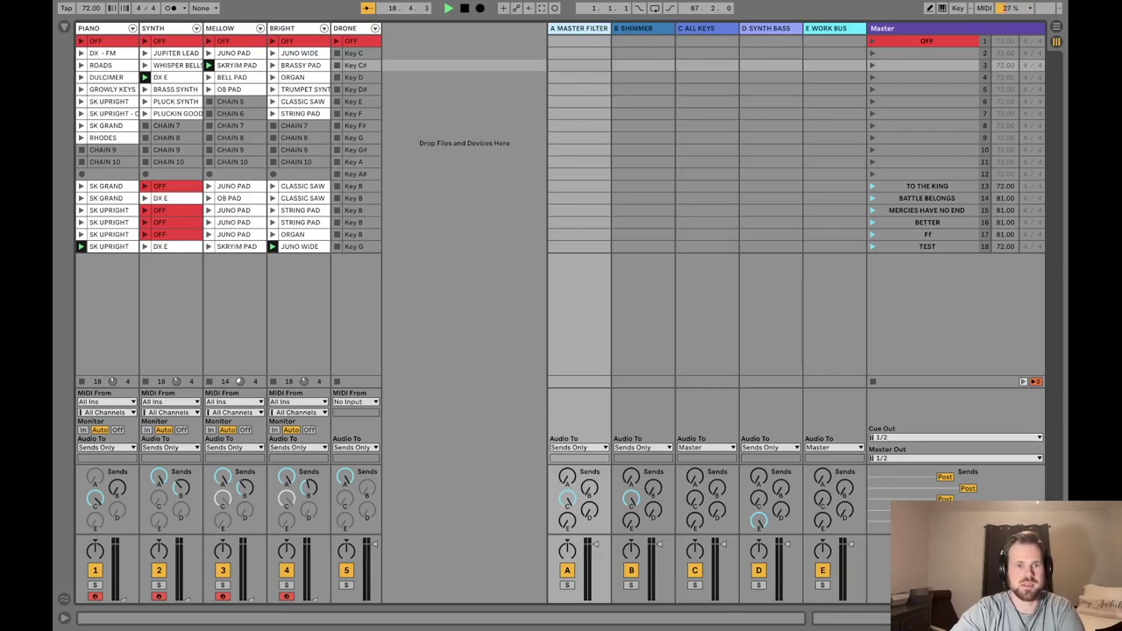
Launch the upper SKRYIM PAD clip on MELLOW, JUNO WIDE on BRIGHT and PLUCKIN GOOD on SYNTH
{"action": "left_click", "coordinate": [209, 65]}
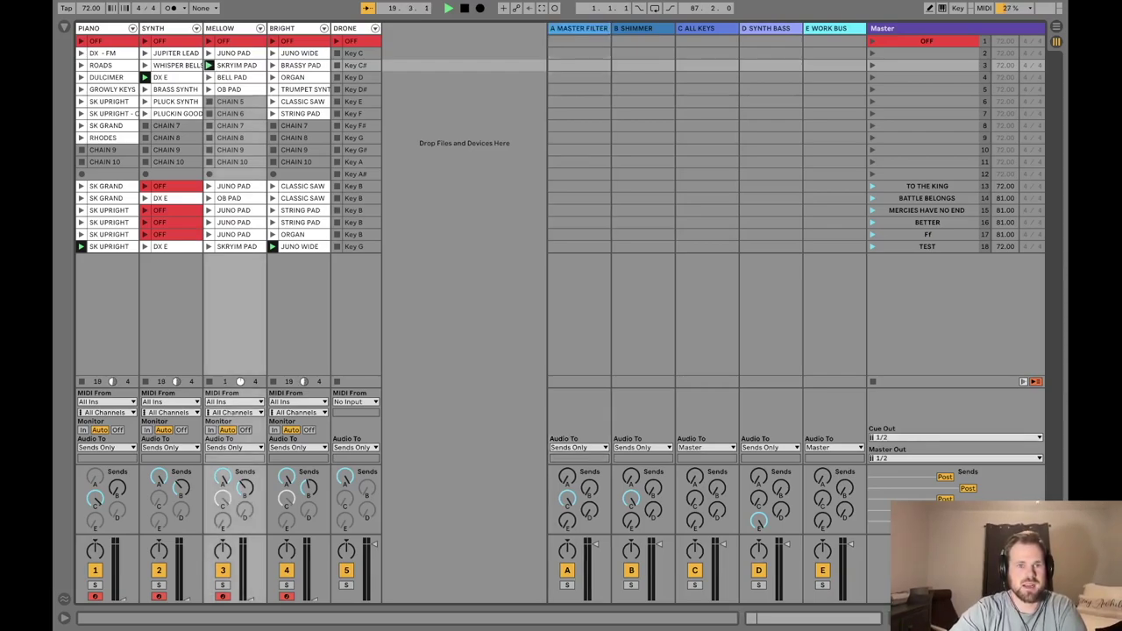
{"action": "left_click", "coordinate": [273, 53]}
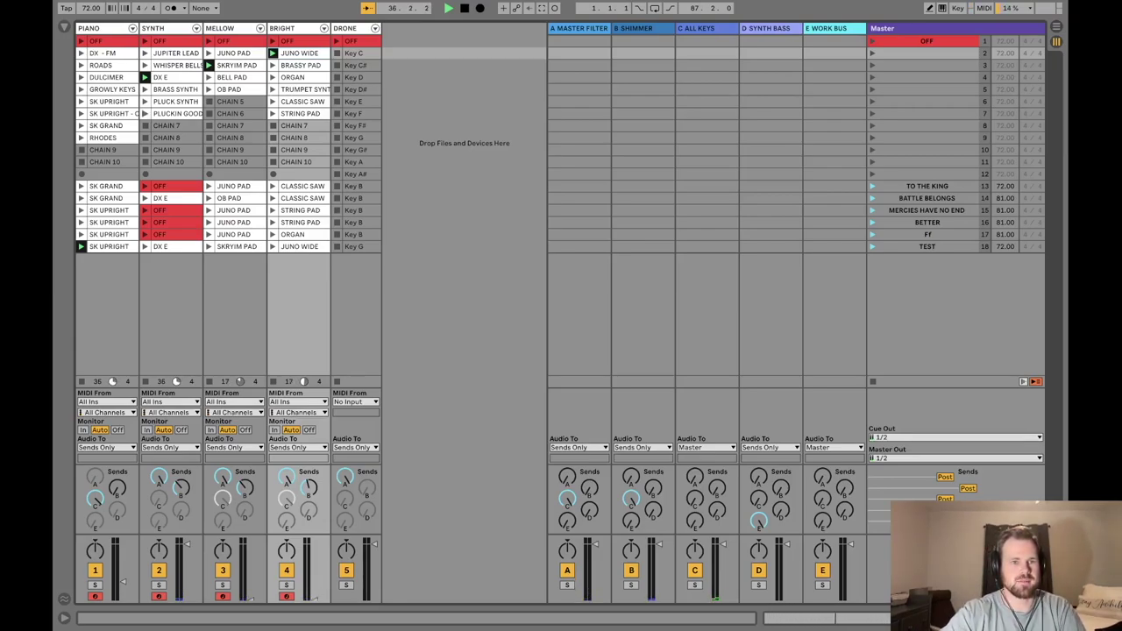
{"action": "left_click", "coordinate": [146, 113]}
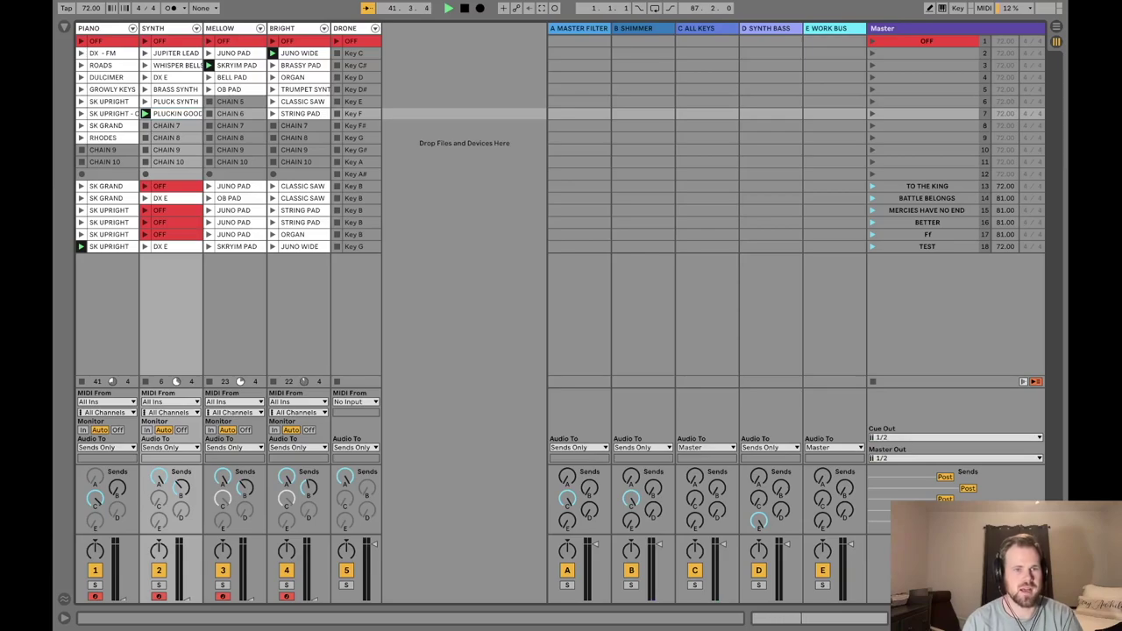
Audition the PIANO track's SK UPRIGHT clip in row 7 and SK GRAND in row 13, and switch to GROWLY KEYS
{"action": "left_click", "coordinate": [81, 113]}
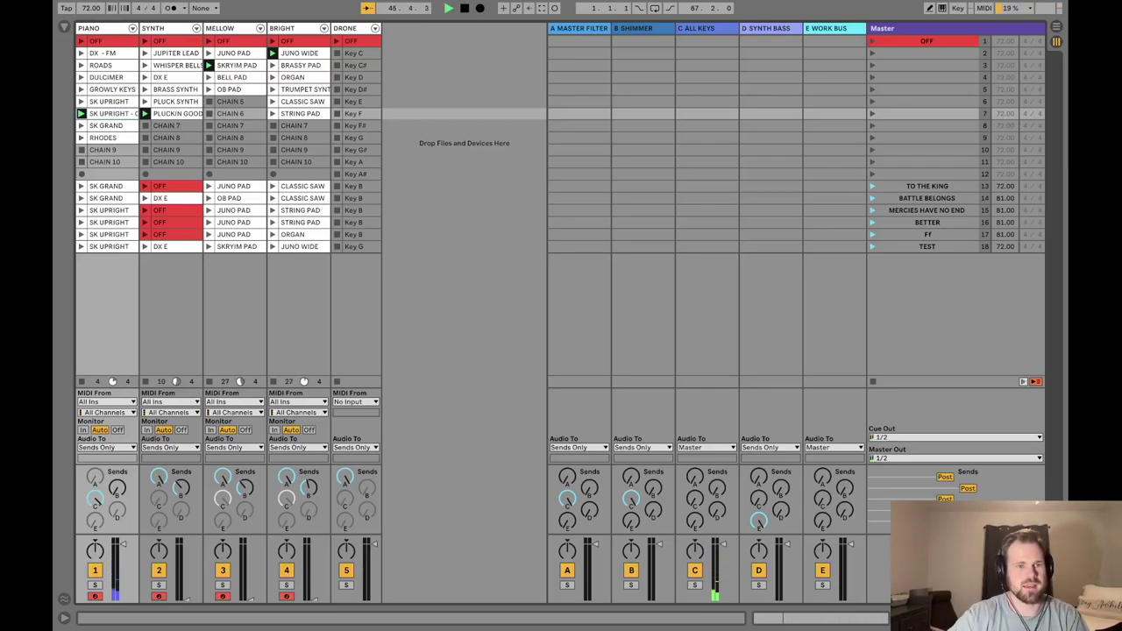
{"action": "left_click", "coordinate": [80, 186]}
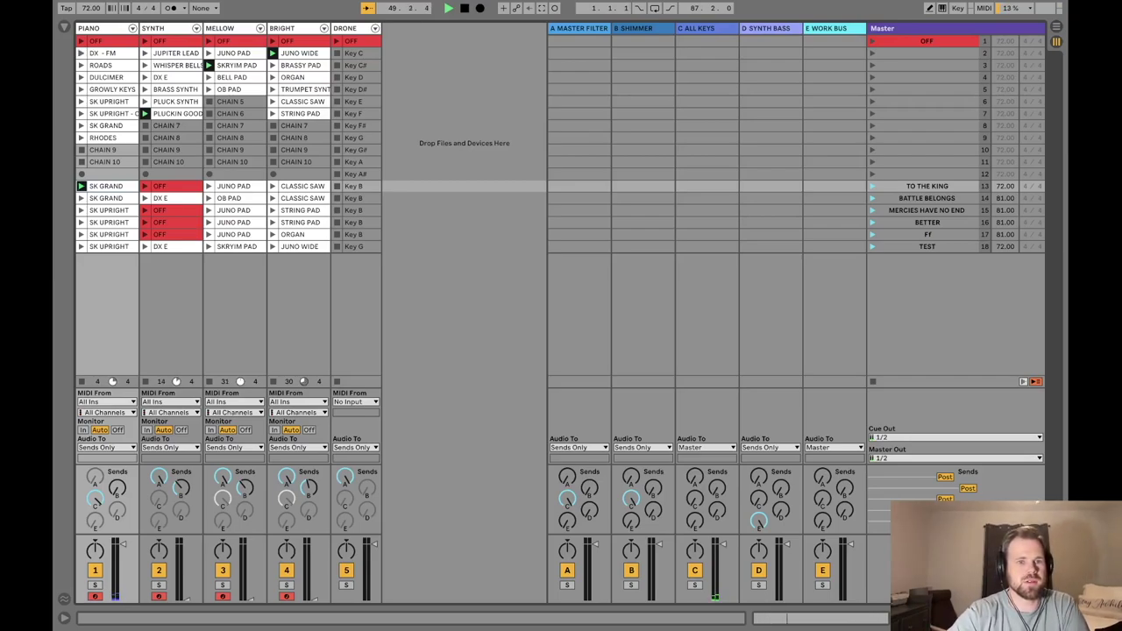
{"action": "left_click", "coordinate": [80, 89]}
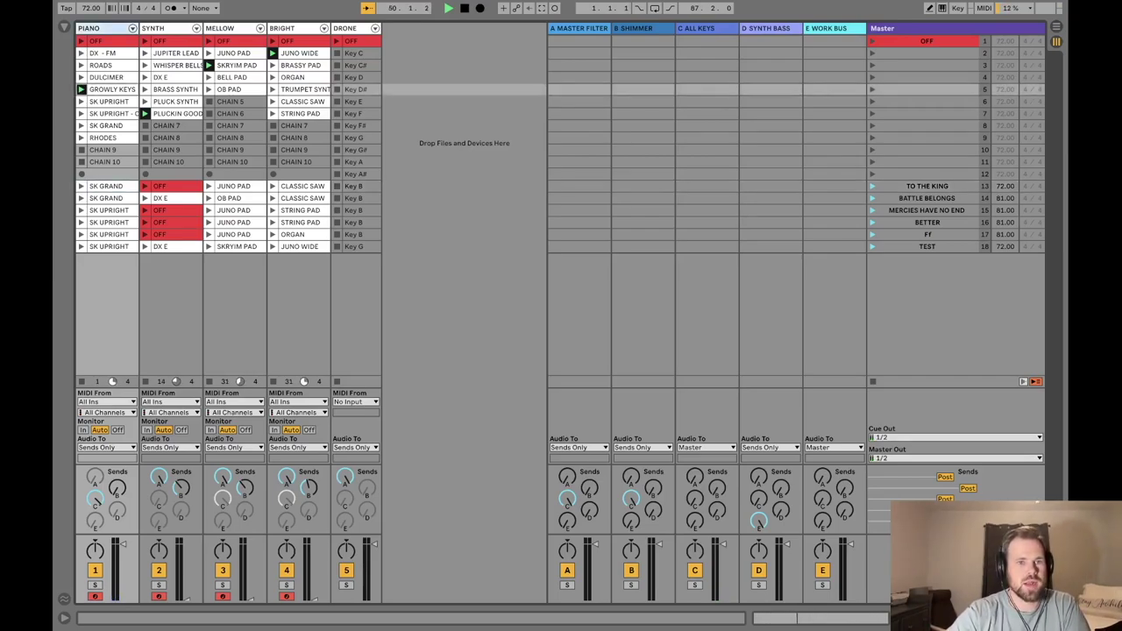
Show the PIANO track's devices and fold the KEYS - CHAIN SELECTOR rack to reach the keys effects rack
{"action": "key", "text": "shift+Tab"}
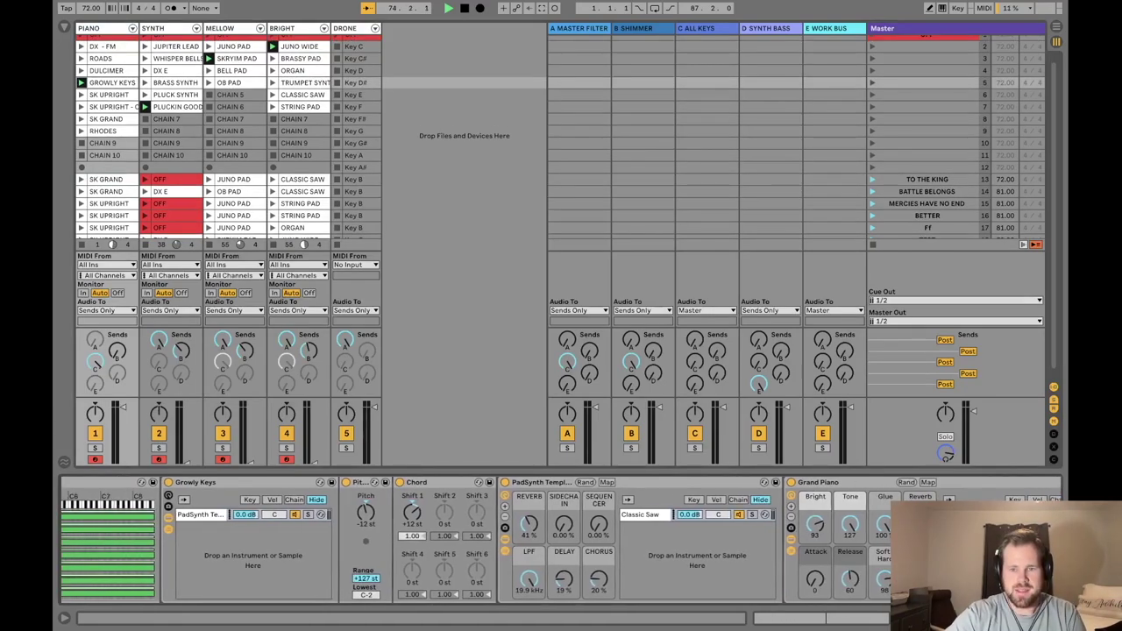
{"action": "scroll", "coordinate": [561, 539], "scroll_direction": "left", "scroll_amount": 5}
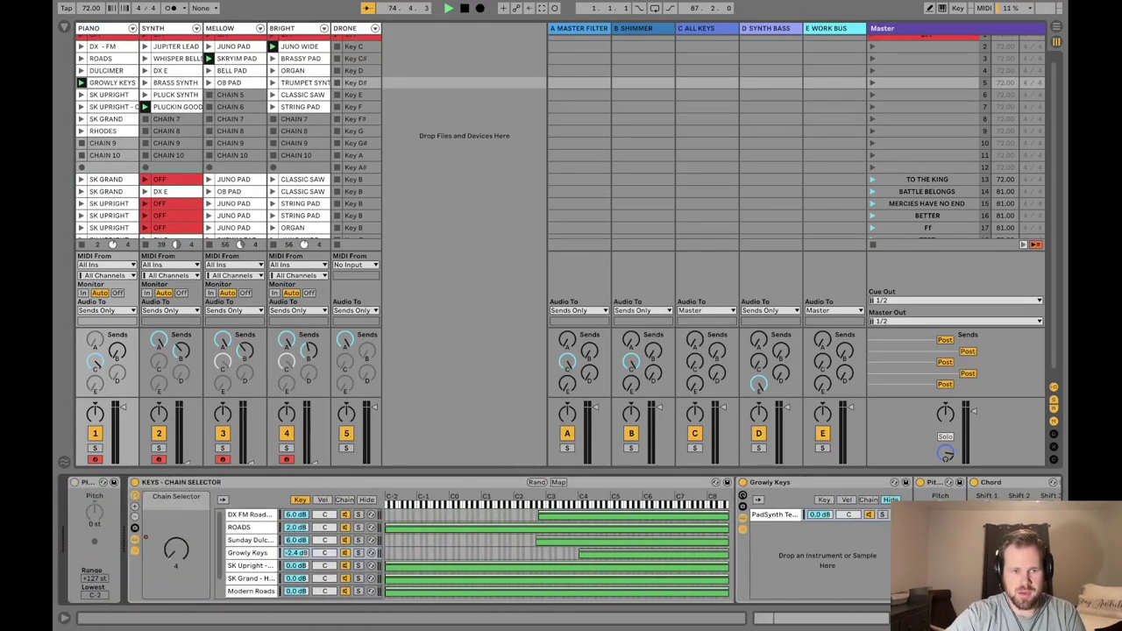
{"action": "double_click", "coordinate": [202, 482]}
{"action": "left_click", "coordinate": [272, 482]}
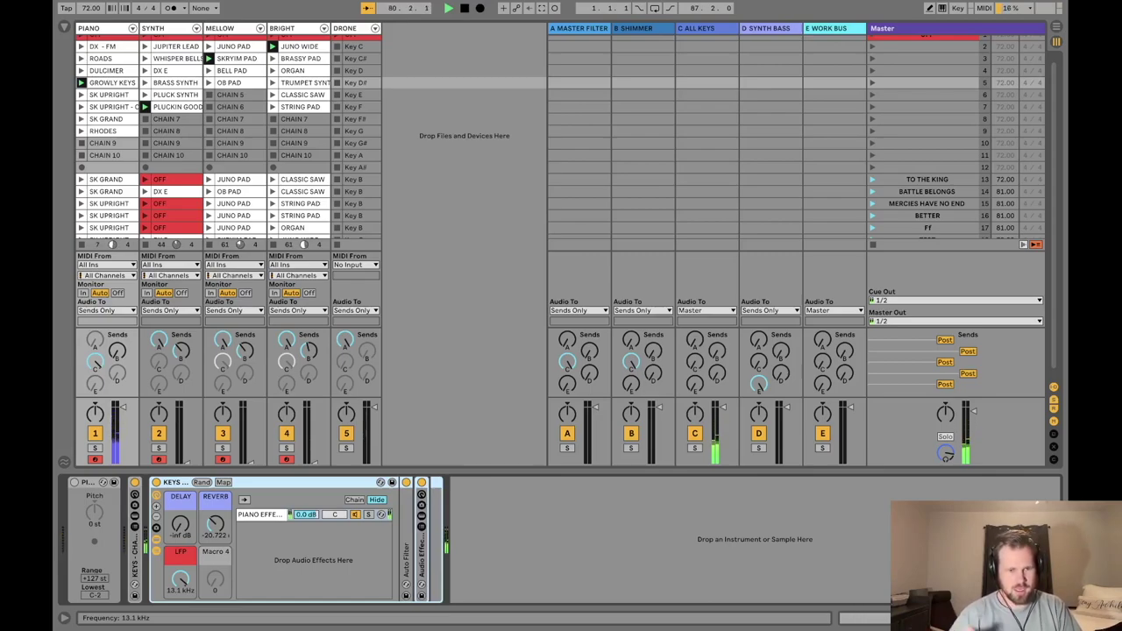
Raise the keys effects rack's REVERB macro to 6.0 dB and set its low-pass filter macro to 19.9 kHz
{"action": "left_click_drag", "start_coordinate": [215, 524], "coordinate": [215, 447]}
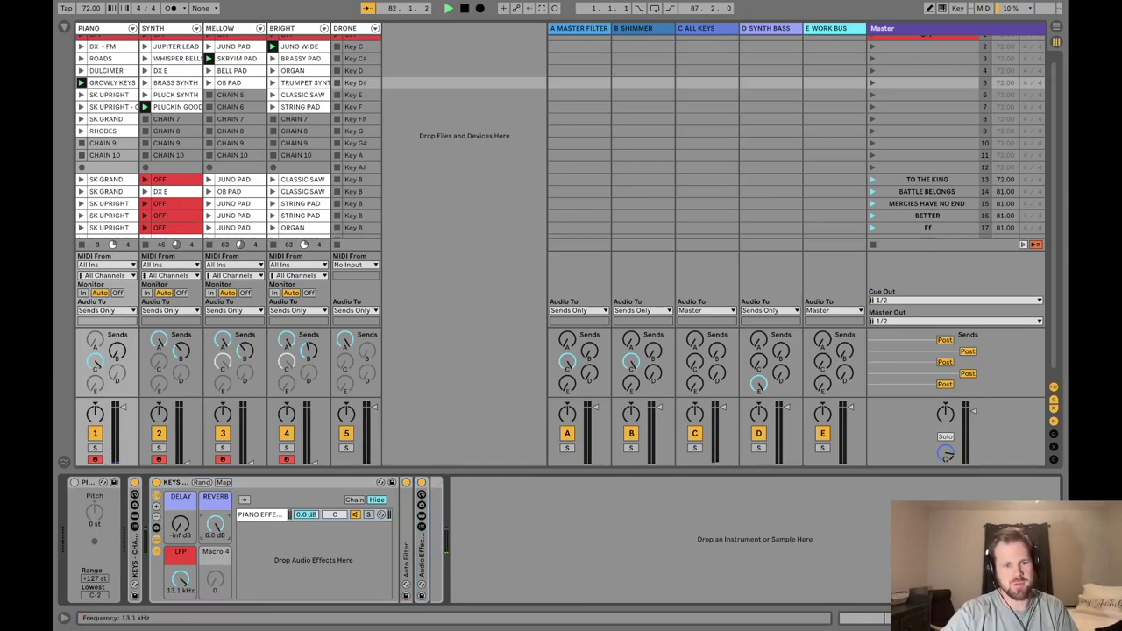
{"action": "left_click_drag", "start_coordinate": [180, 578], "coordinate": [180, 601]}
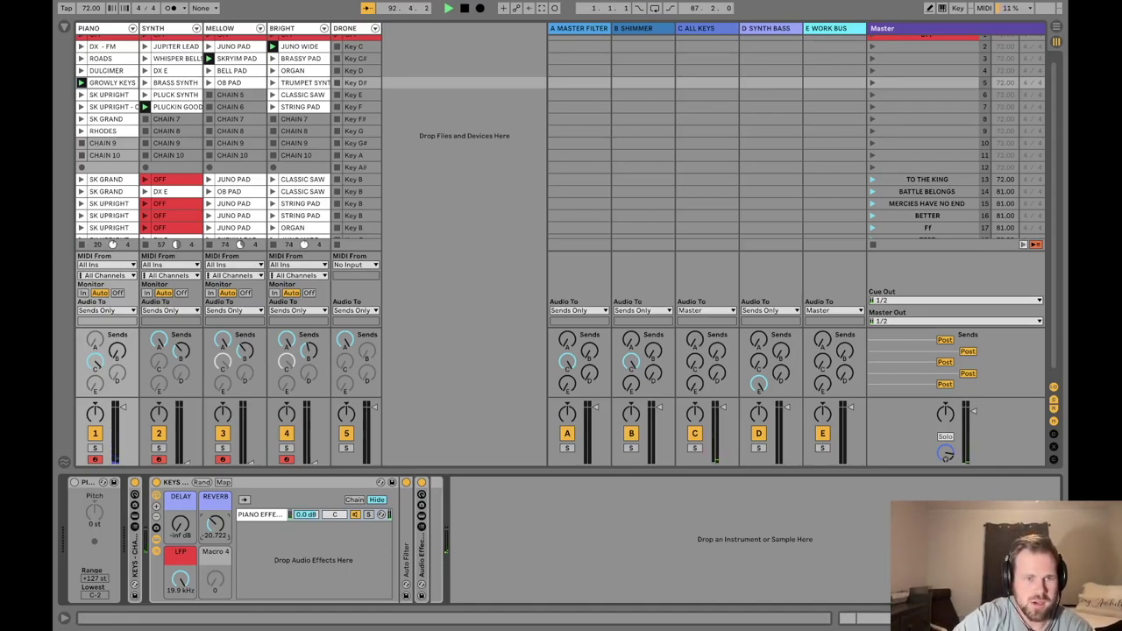
Launch the DULCIMER clip on the PIANO track and set the REVERB macro to about -16.3 dB
{"action": "scroll", "coordinate": [559, 136], "scroll_direction": "down", "scroll_amount": 1}
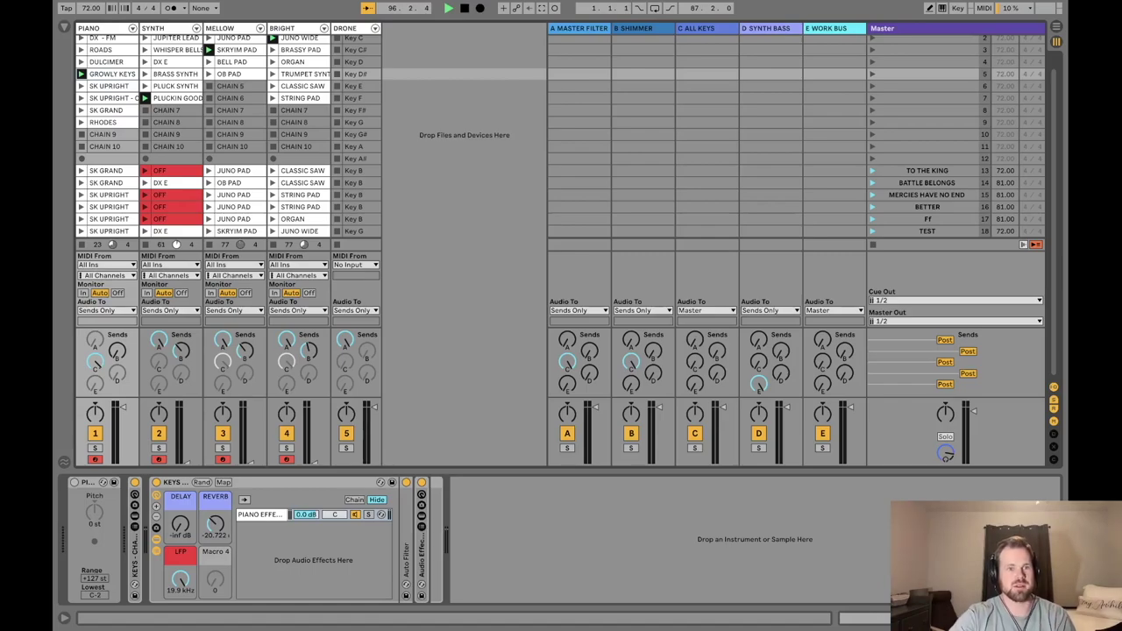
{"action": "scroll", "coordinate": [561, 135], "scroll_direction": "up", "scroll_amount": 1}
{"action": "left_click", "coordinate": [81, 73]}
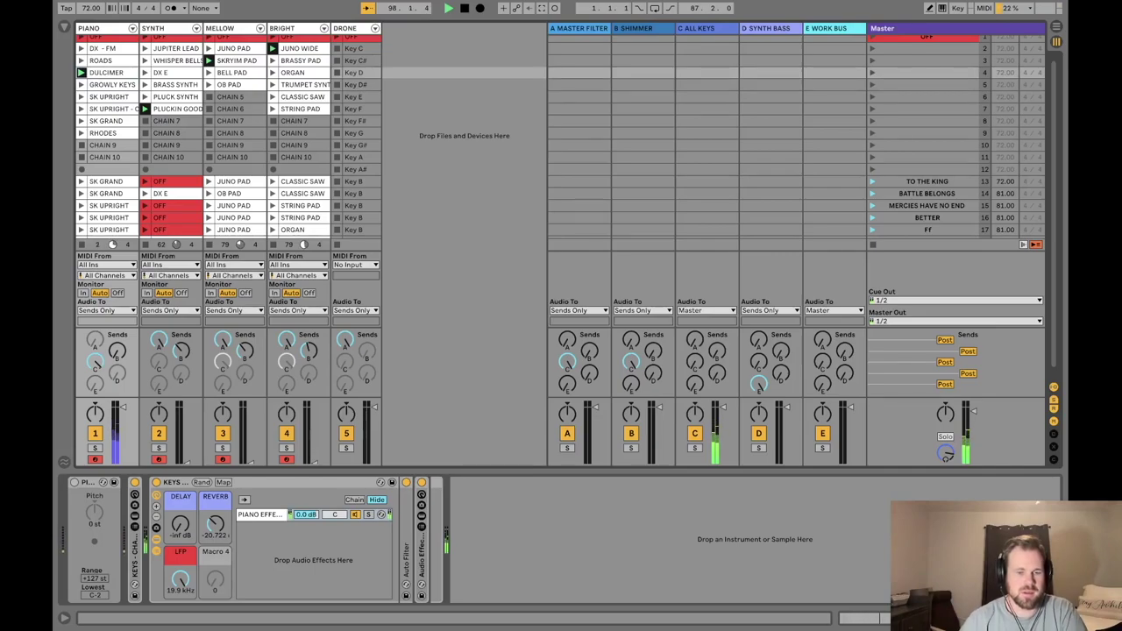
{"action": "left_click_drag", "start_coordinate": [215, 523], "coordinate": [215, 508]}
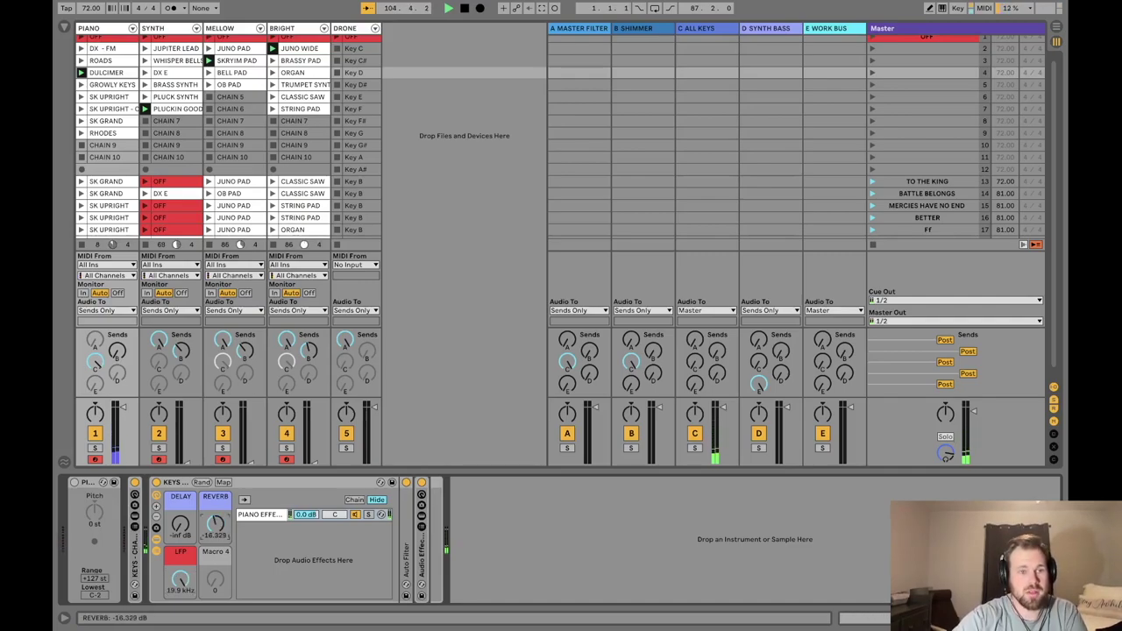
Audition the SYNTH track's clips in turn, from JUPITER LEAD through WHISPER BELLS, DX E and BRASS SYNTH to PLUCK SYNTH
{"action": "scroll", "coordinate": [559, 131], "scroll_direction": "up", "scroll_amount": 1}
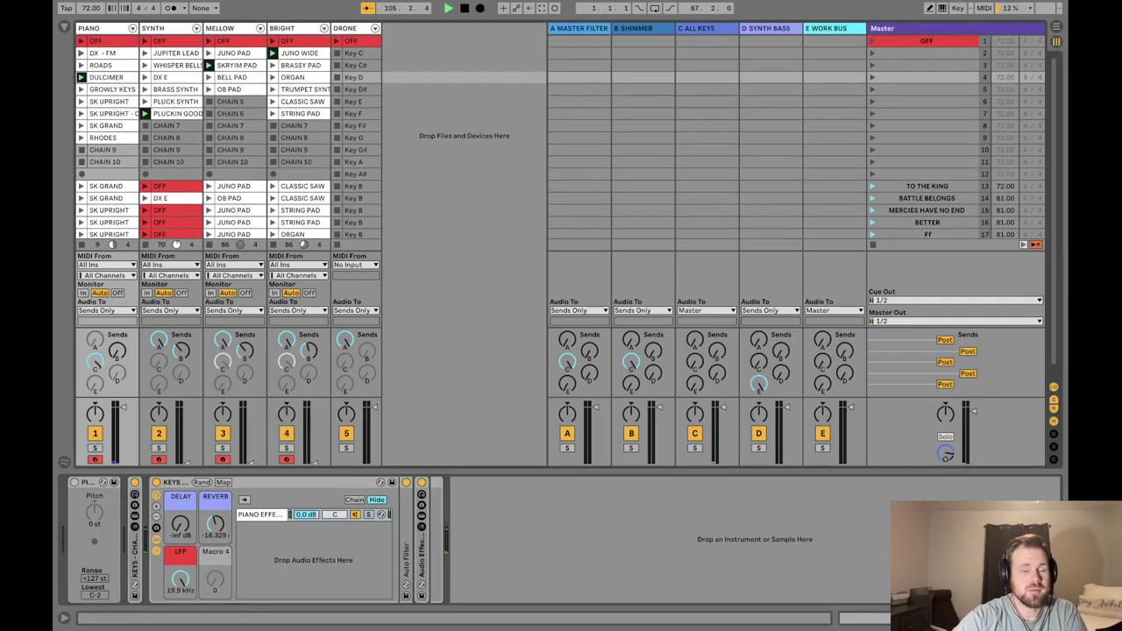
{"action": "scroll", "coordinate": [561, 132], "scroll_direction": "down", "scroll_amount": 1}
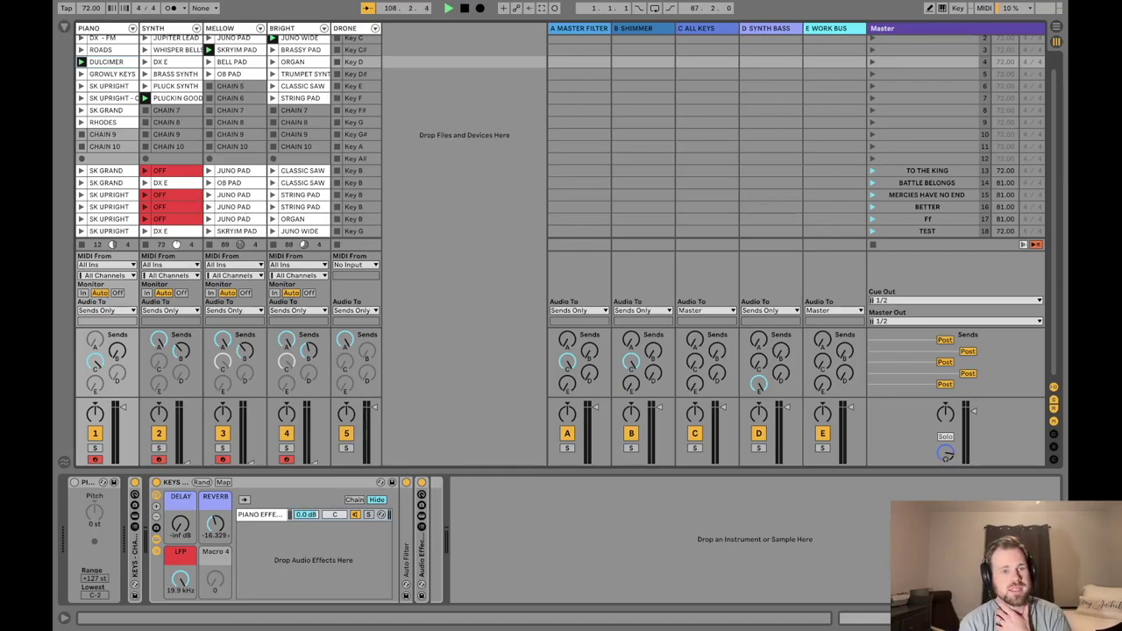
{"action": "scroll", "coordinate": [560, 134], "scroll_direction": "up", "scroll_amount": 1}
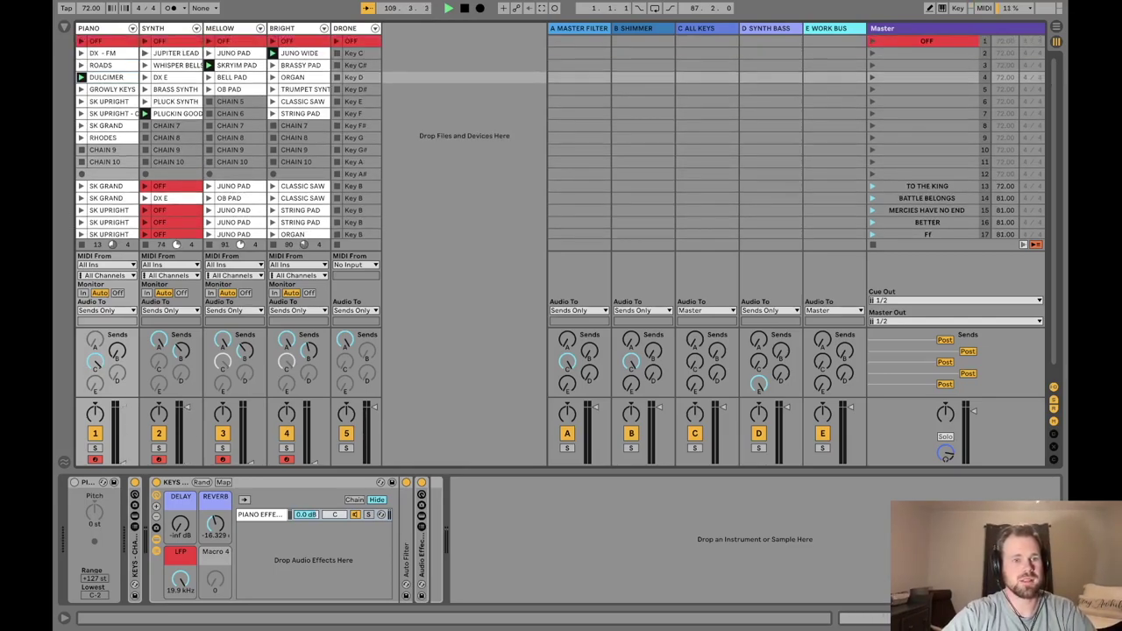
{"action": "left_click", "coordinate": [145, 53]}
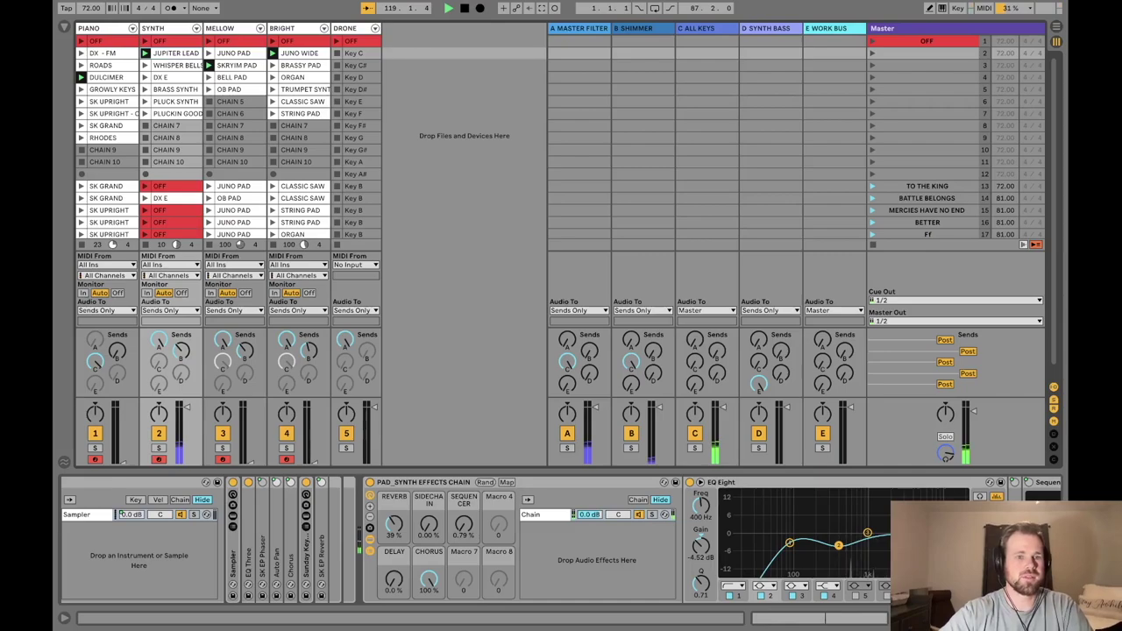
{"action": "left_click", "coordinate": [145, 65]}
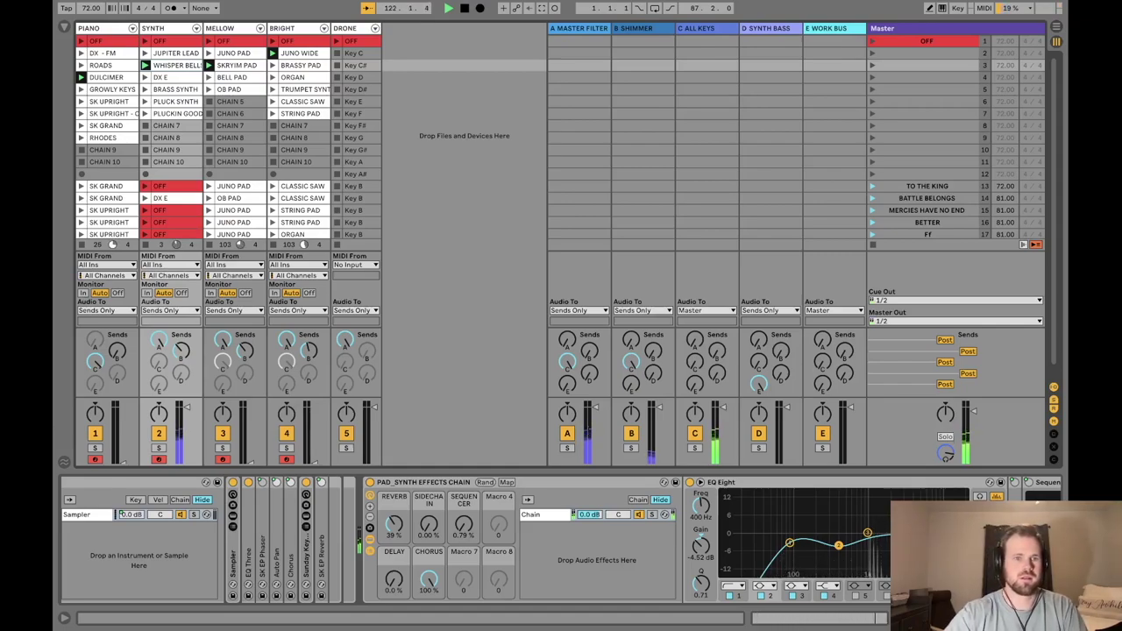
{"action": "left_click", "coordinate": [145, 77]}
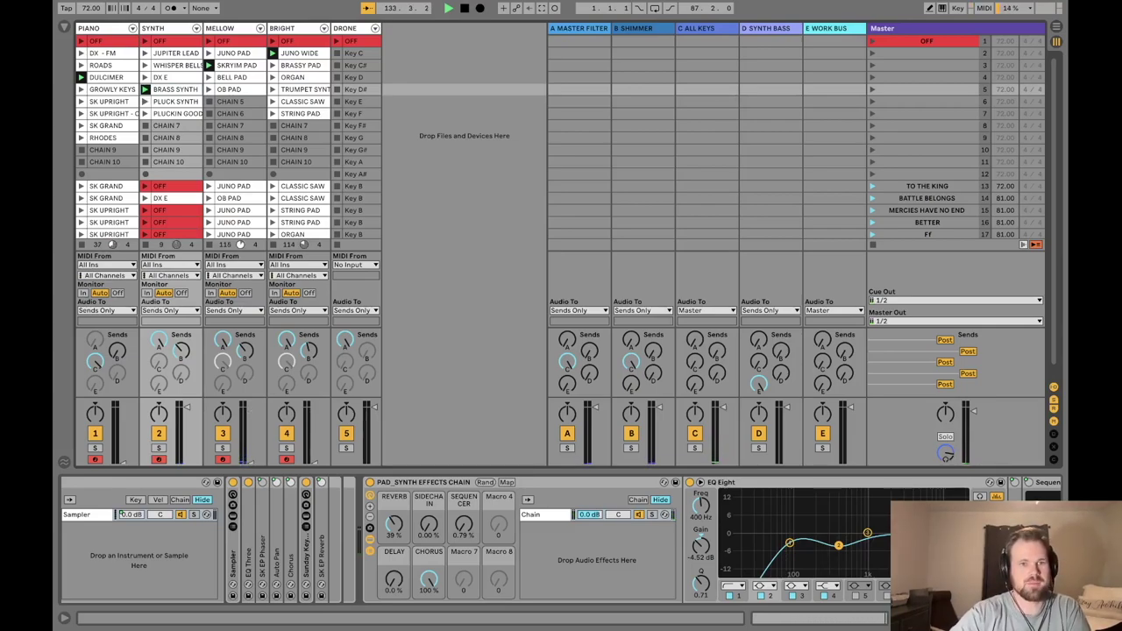
{"action": "left_click", "coordinate": [145, 101]}
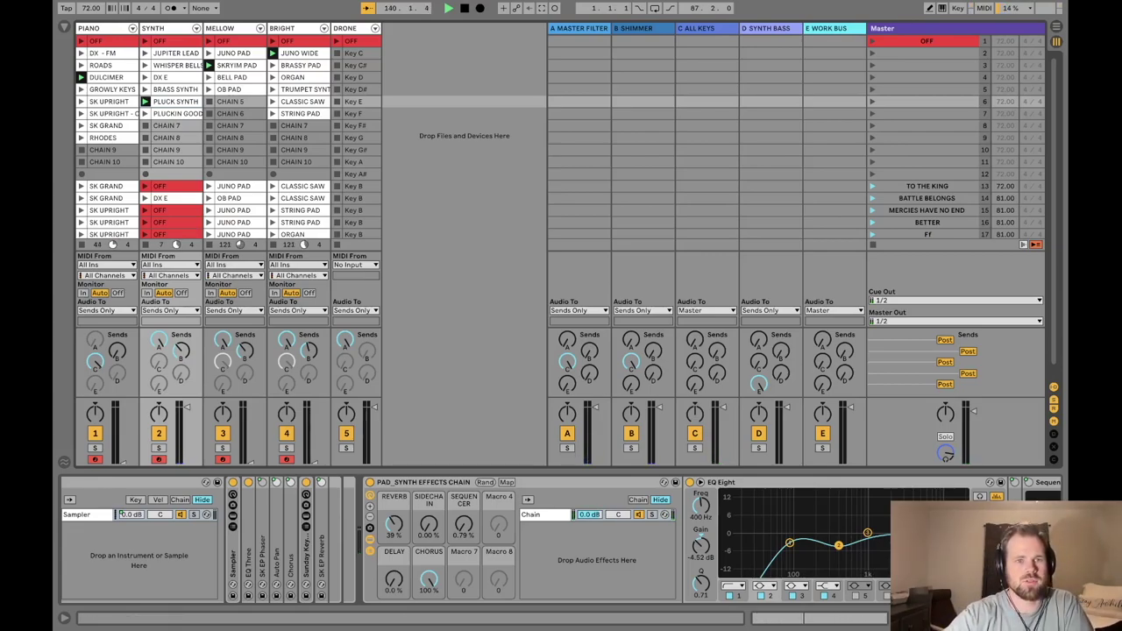
Launch the JUNO PAD clip on the MELLOW track and fold the MELLOW - CHAIN SELECTOR rack to reach the pad effects rack
{"action": "left_click", "coordinate": [230, 28]}
{"action": "left_click", "coordinate": [209, 53]}
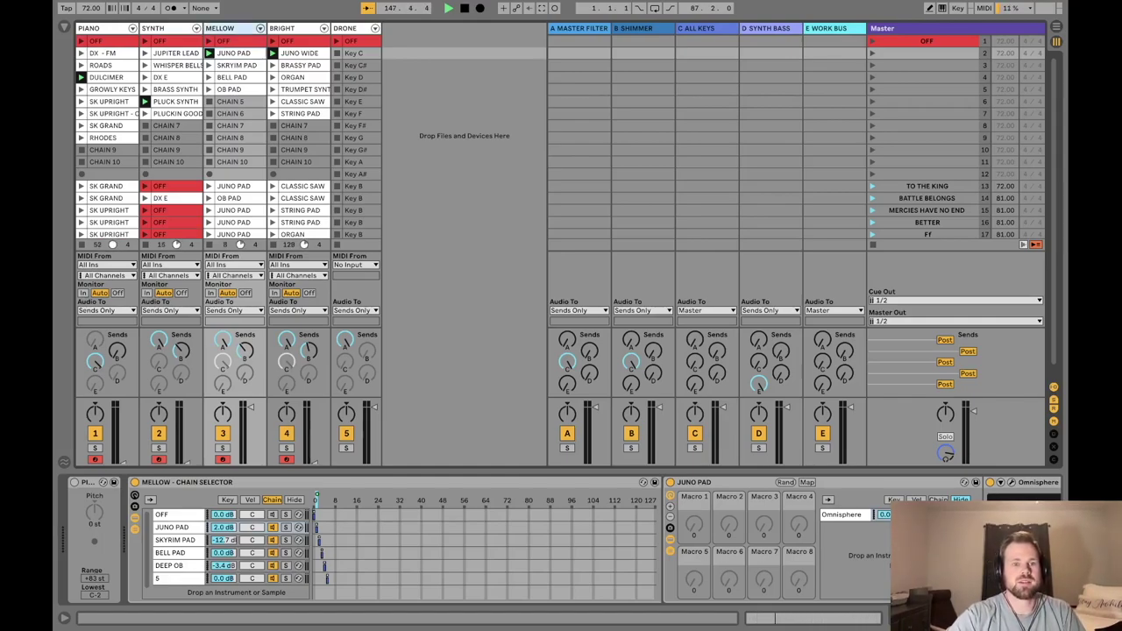
{"action": "double_click", "coordinate": [184, 482]}
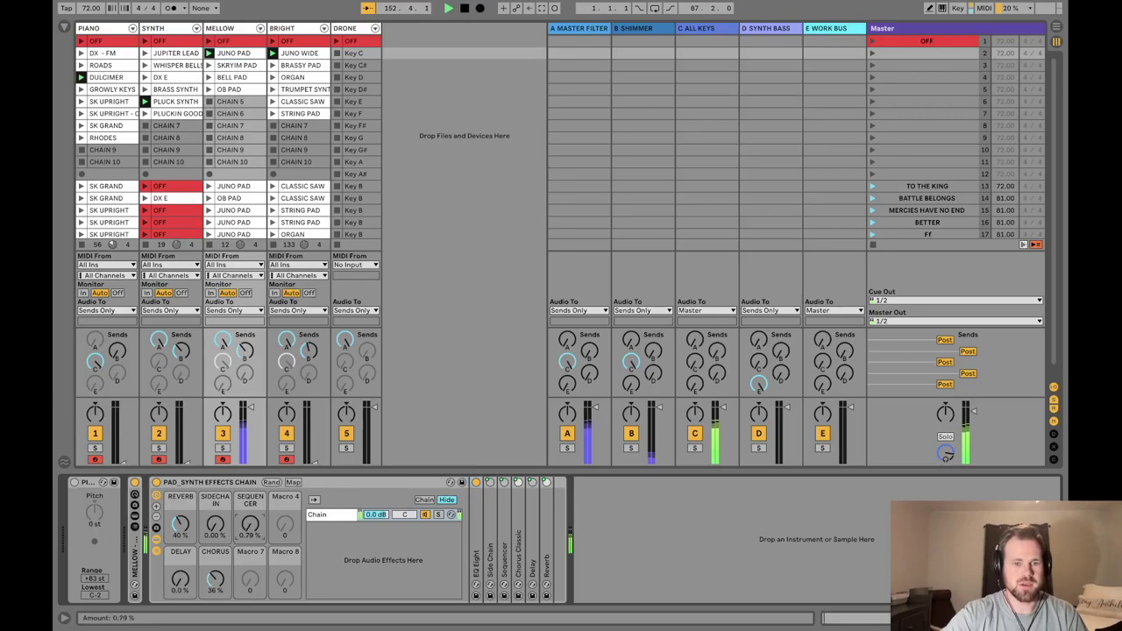
Sweep the MELLOW track's SEQUENCER macro well up and return it to 0.00 %, leaving the SIDECHAIN and REVERB macros as they are
{"action": "left_click_drag", "start_coordinate": [249, 523], "coordinate": [250, 422]}
{"action": "left_click_drag", "start_coordinate": [250, 473], "coordinate": [249, 464]}
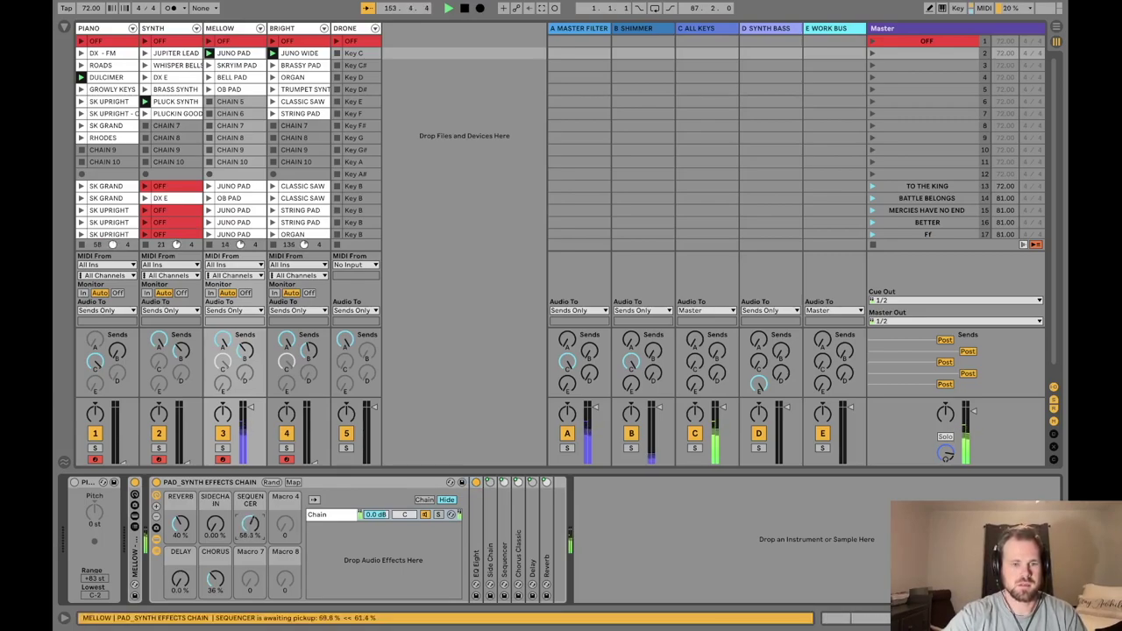
{"action": "left_click_drag", "start_coordinate": [250, 523], "coordinate": [250, 628]}
{"action": "mouse_move", "coordinate": [215, 524]}
{"action": "left_mouse_down"}
{"action": "mouse_move", "coordinate": [215, 479]}
{"action": "mouse_move", "coordinate": [215, 545]}
{"action": "left_mouse_up"}
{"action": "left_click", "coordinate": [180, 524]}
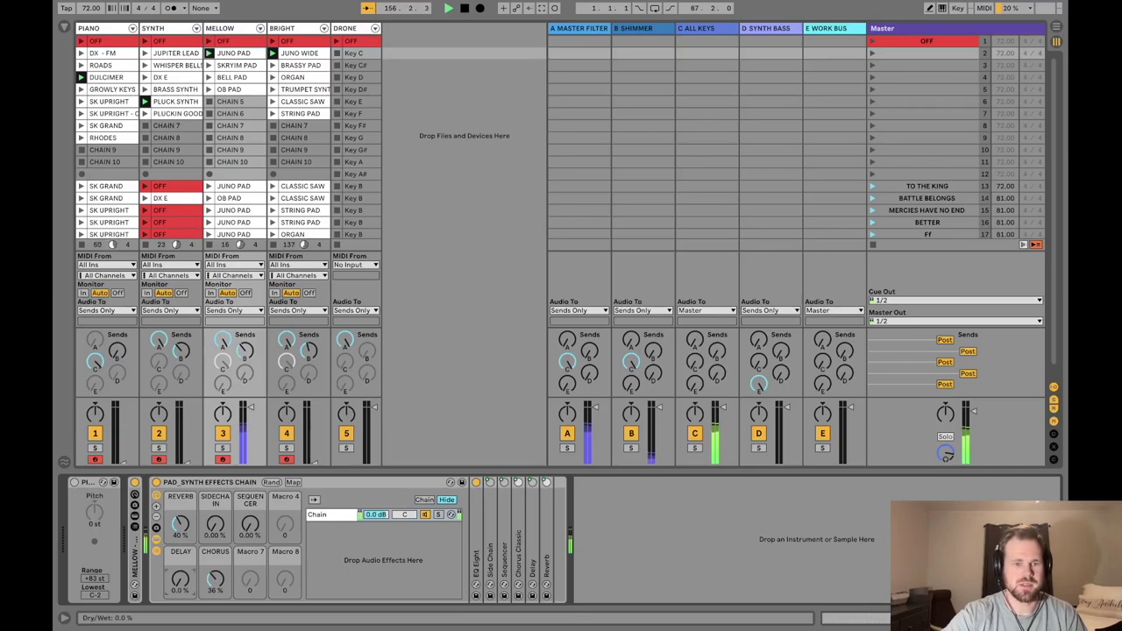
Set the MELLOW track's CHORUS macro to 23 %, and raise SEQUENCER to 67.7 % before returning it to 0.00 %
{"action": "left_click_drag", "start_coordinate": [180, 579], "coordinate": [214, 582]}
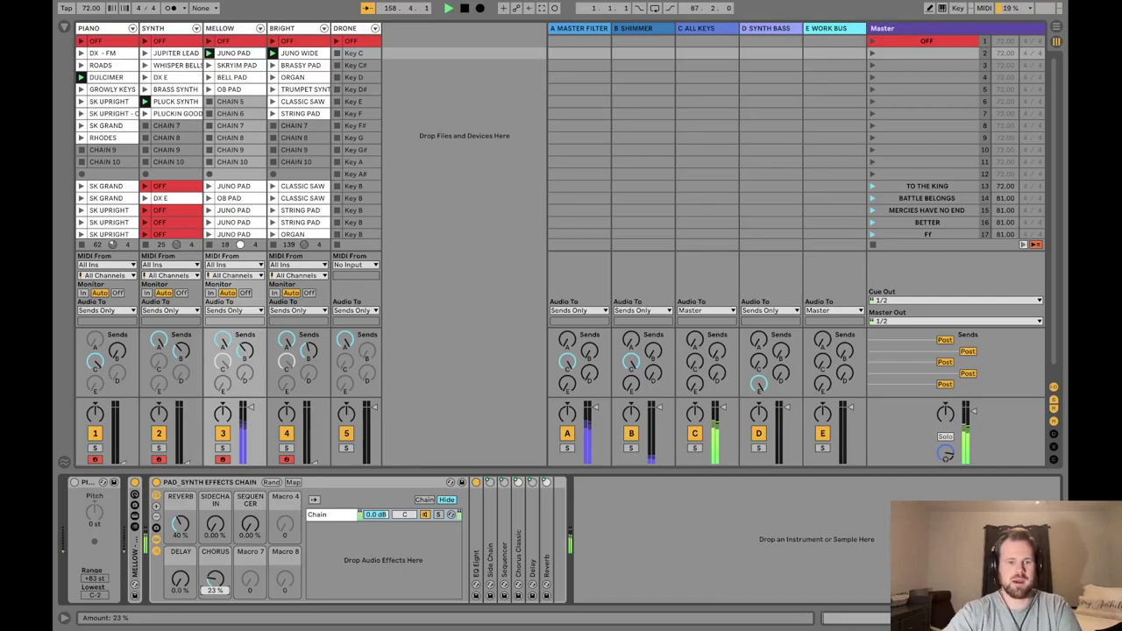
{"action": "left_click_drag", "start_coordinate": [249, 526], "coordinate": [250, 505]}
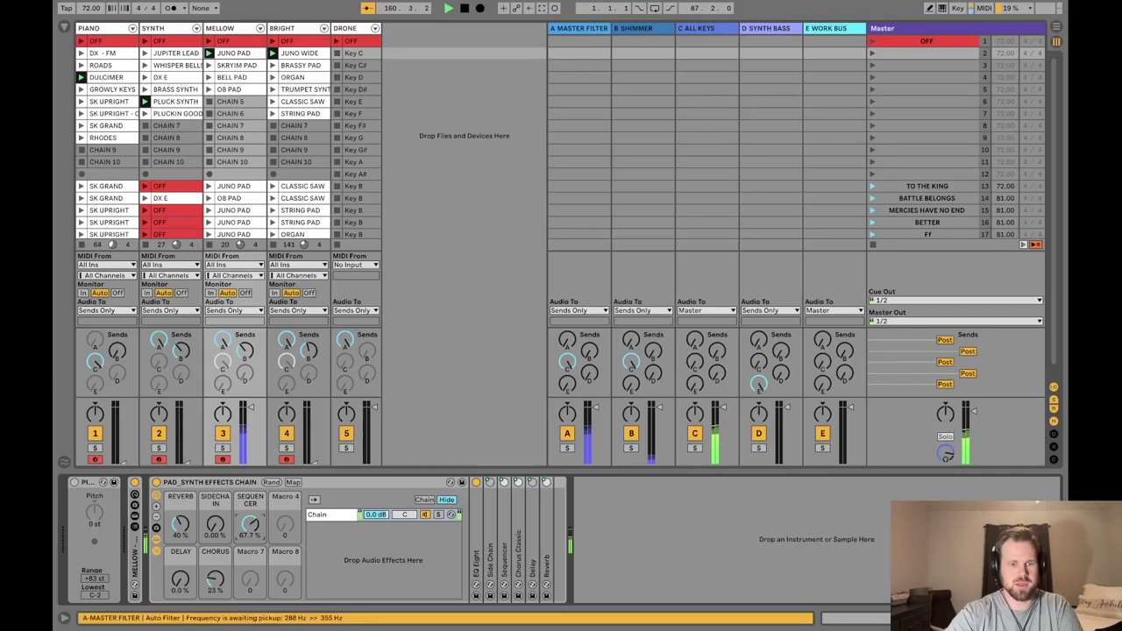
{"action": "left_click_drag", "start_coordinate": [250, 504], "coordinate": [249, 531]}
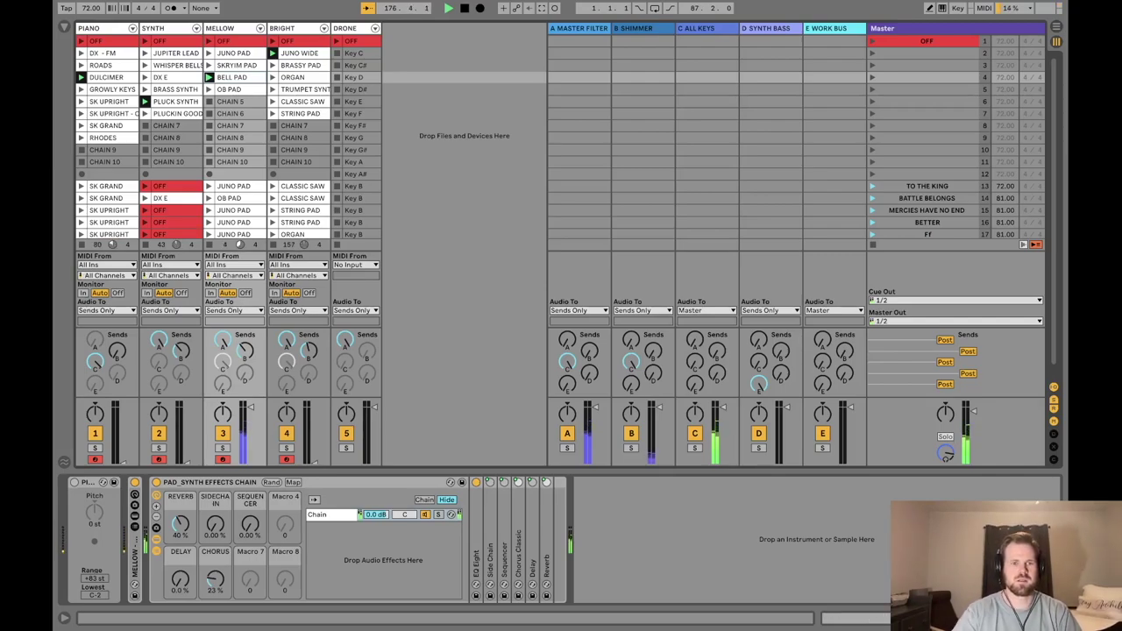
Launch OB PAD on the MELLOW track and BRASS SYNTH on the SYNTH track, and select the Master track
{"action": "left_click", "coordinate": [209, 89]}
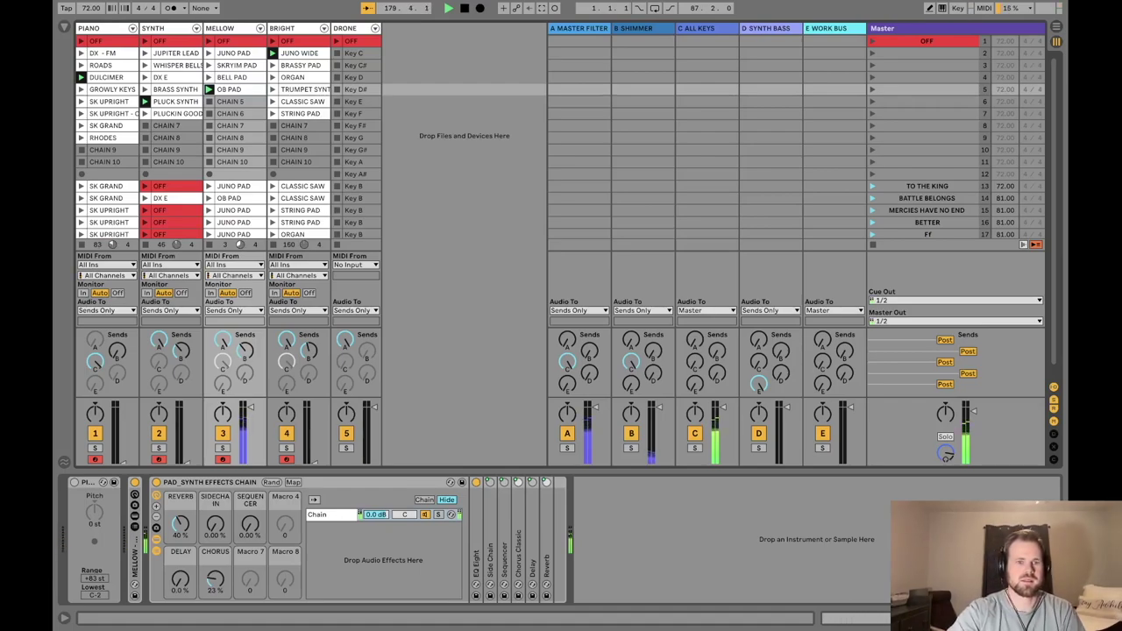
{"action": "left_click", "coordinate": [145, 89]}
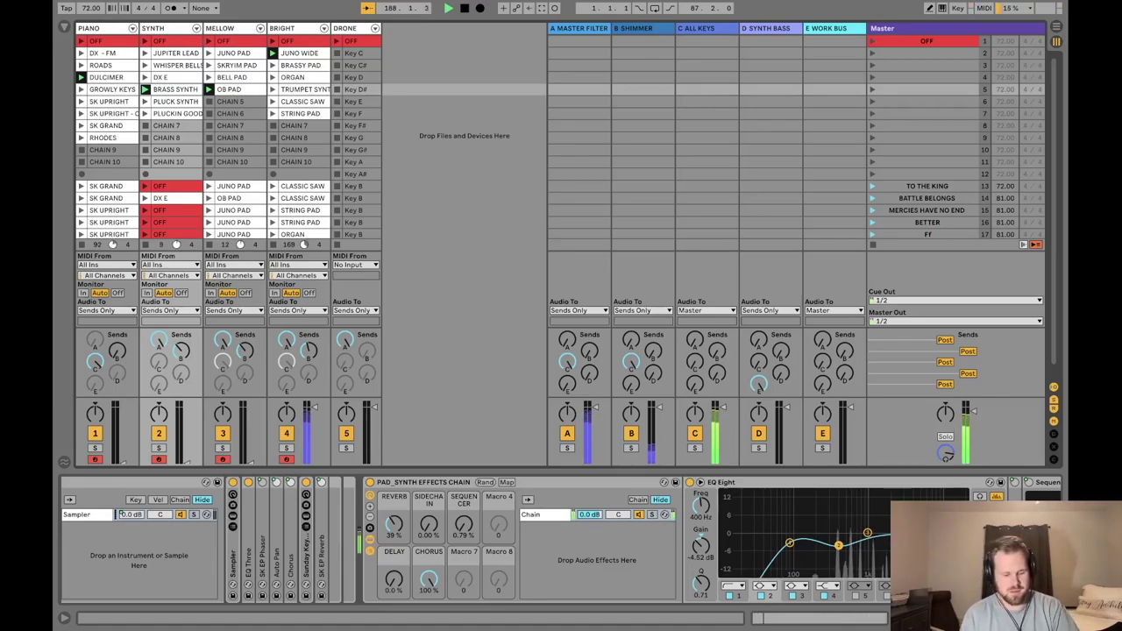
{"action": "left_click", "coordinate": [953, 28]}
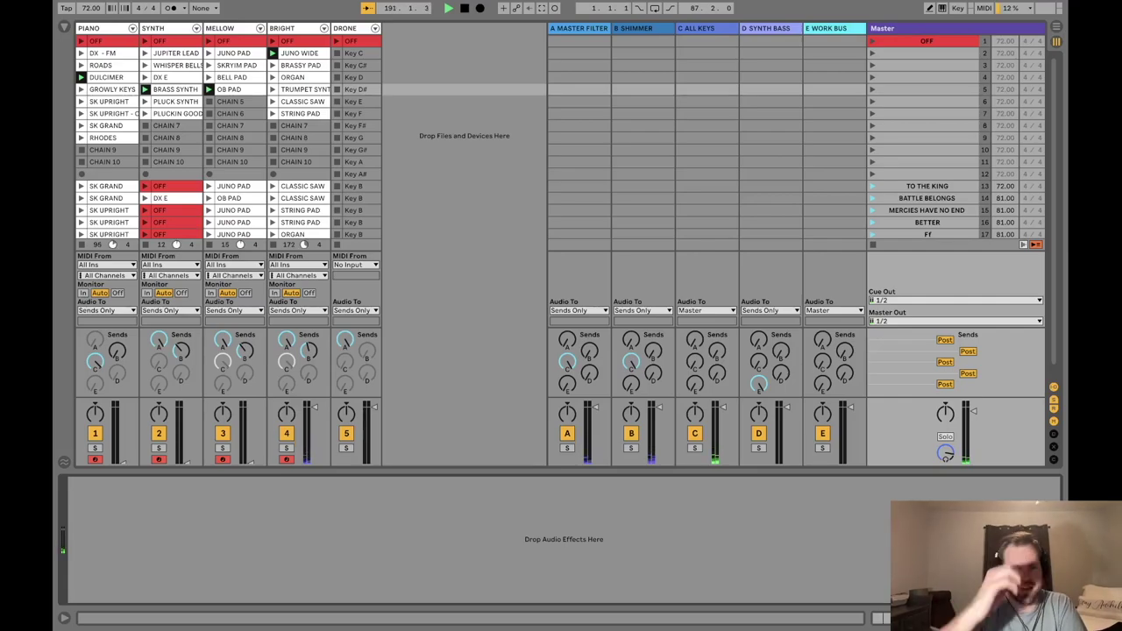
Launch BRASSY PAD on the BRIGHT track and demonstrate its SEQUENCER macro at 72.4 % before returning it to 0.00 %
{"action": "left_click", "coordinate": [272, 65]}
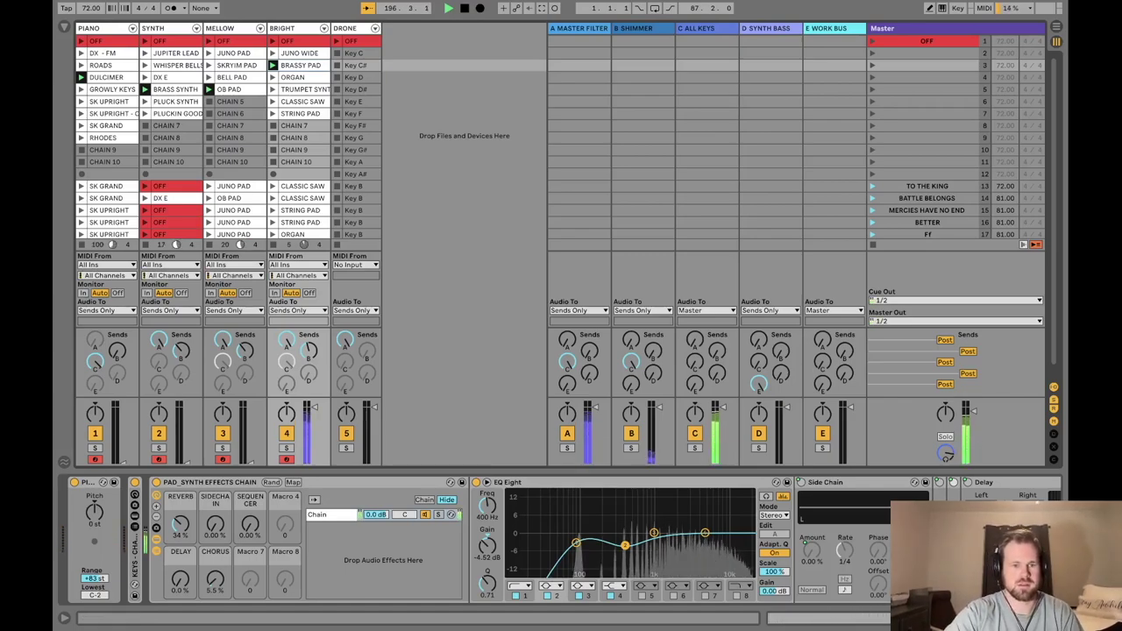
{"action": "left_click_drag", "start_coordinate": [250, 524], "coordinate": [250, 438]}
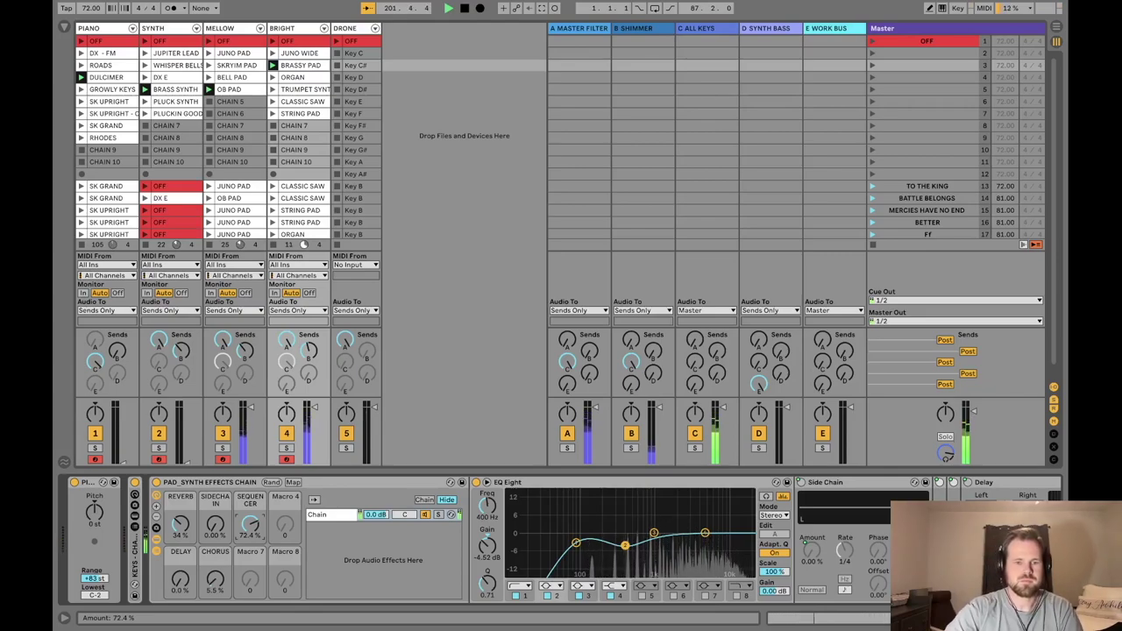
{"action": "left_click_drag", "start_coordinate": [250, 524], "coordinate": [250, 588]}
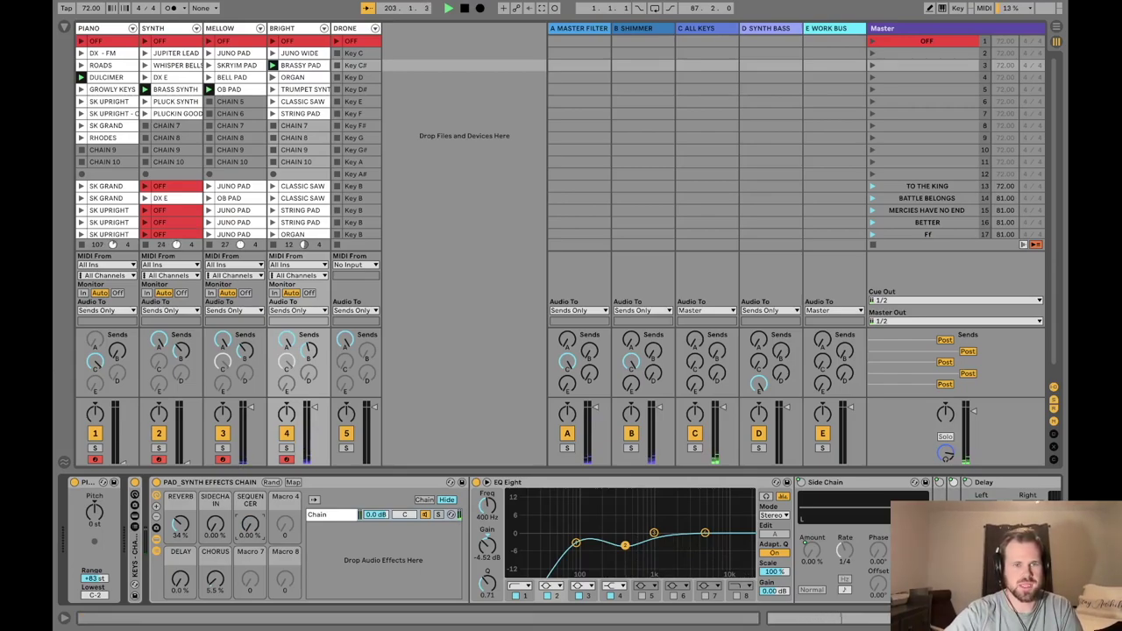
Audition the BRIGHT track's ORGAN, TRUMPET SYNTH and CLASSIC SAW clips, and switch to STRING PAD
{"action": "left_click", "coordinate": [272, 77]}
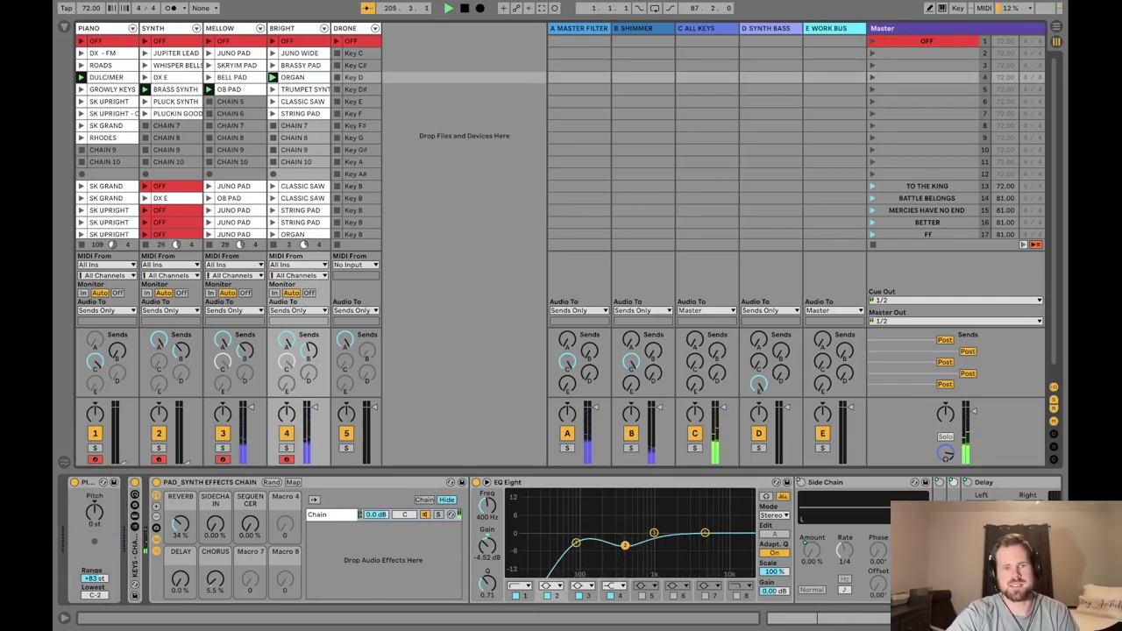
{"action": "left_click", "coordinate": [273, 90]}
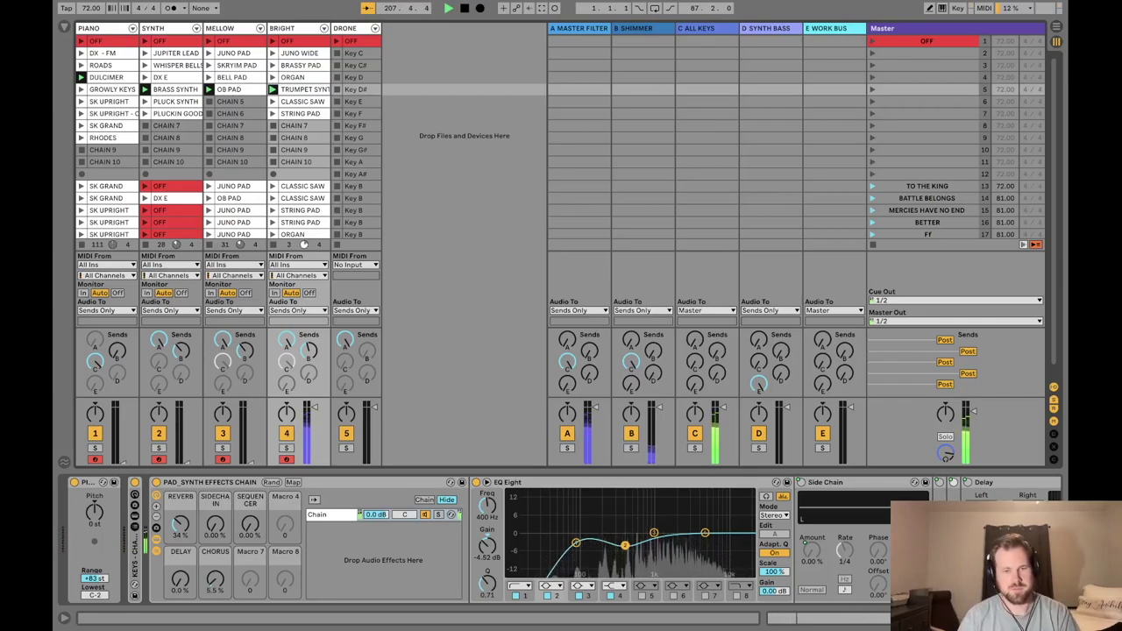
{"action": "left_click", "coordinate": [273, 101]}
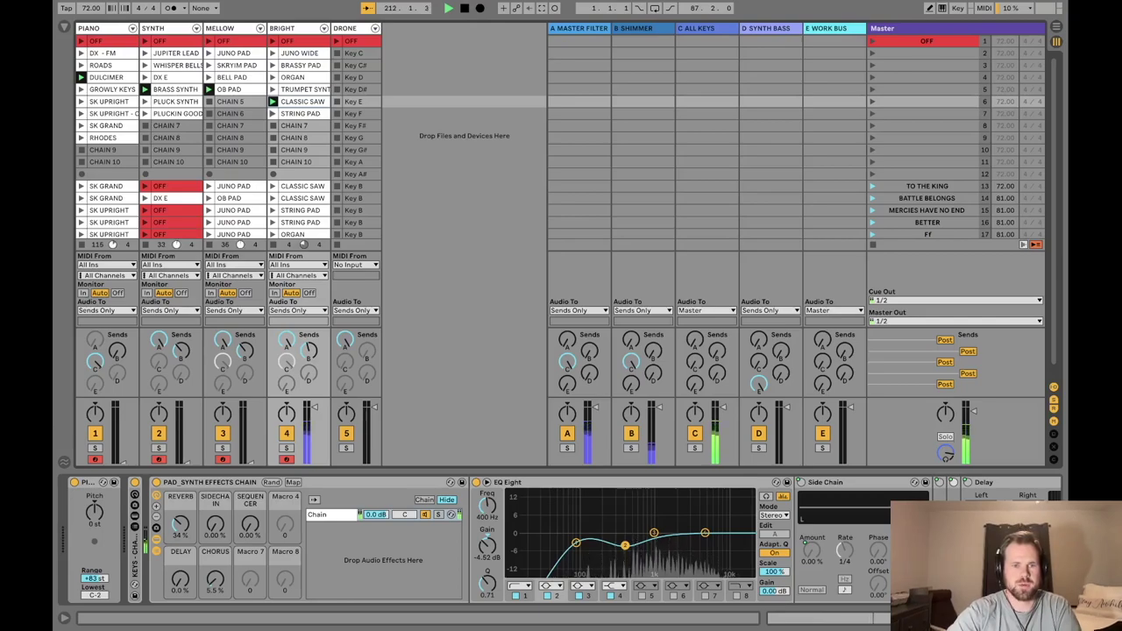
{"action": "left_click", "coordinate": [273, 113]}
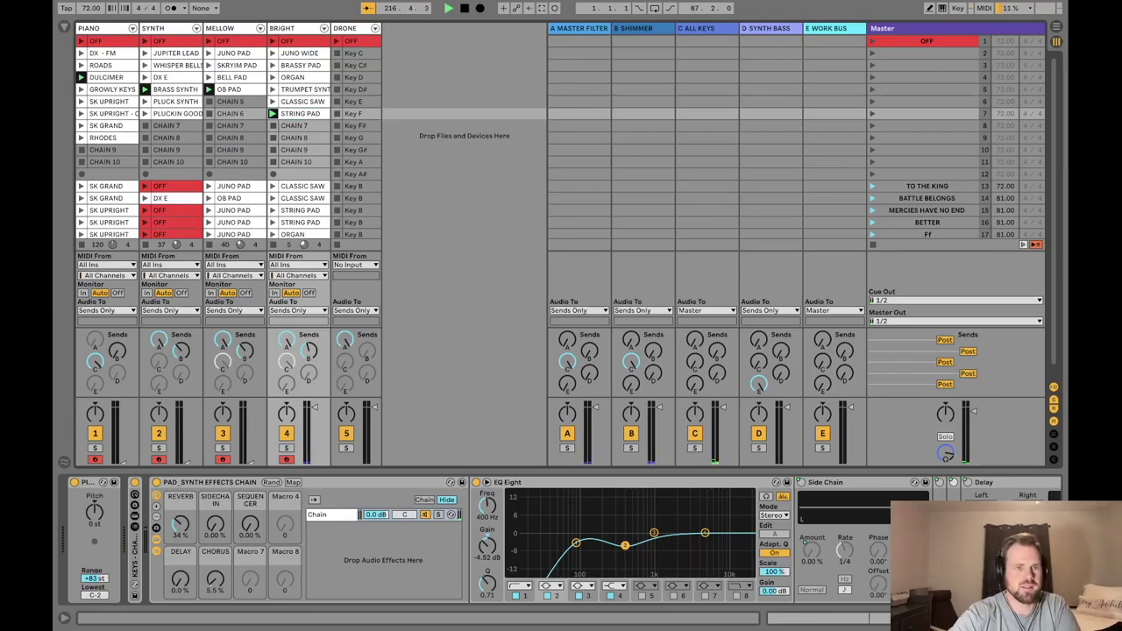
Review the device chains of the PIANO, SYNTH, MELLOW and BRIGHT tracks one after another
{"action": "left_click", "coordinate": [100, 28]}
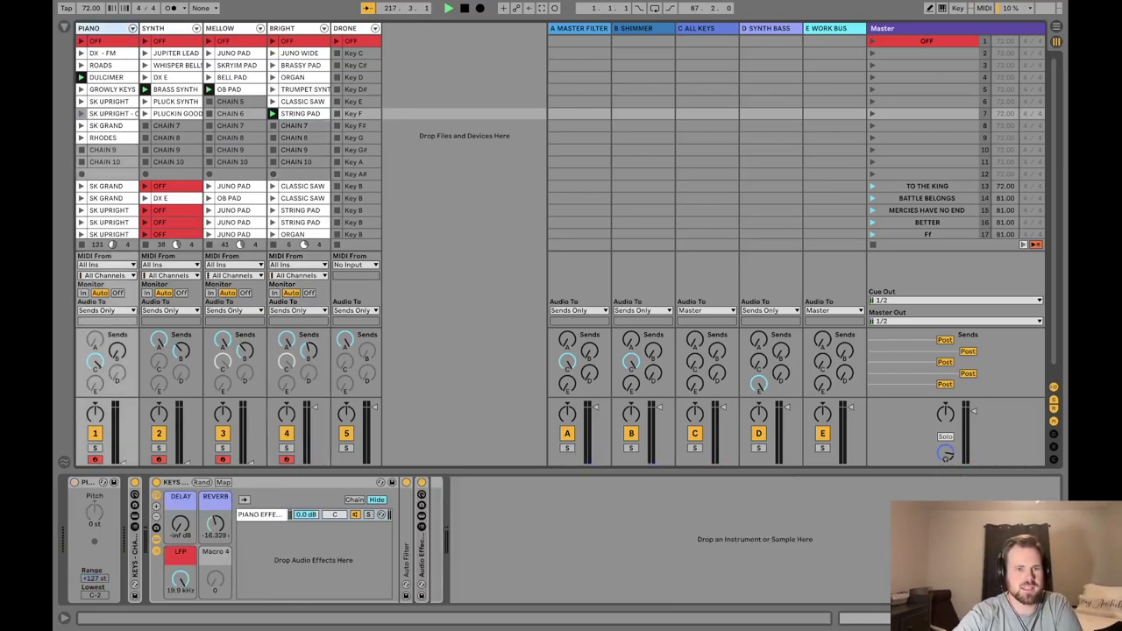
{"action": "left_click", "coordinate": [167, 28]}
{"action": "scroll", "coordinate": [561, 539], "scroll_direction": "left", "scroll_amount": 7}
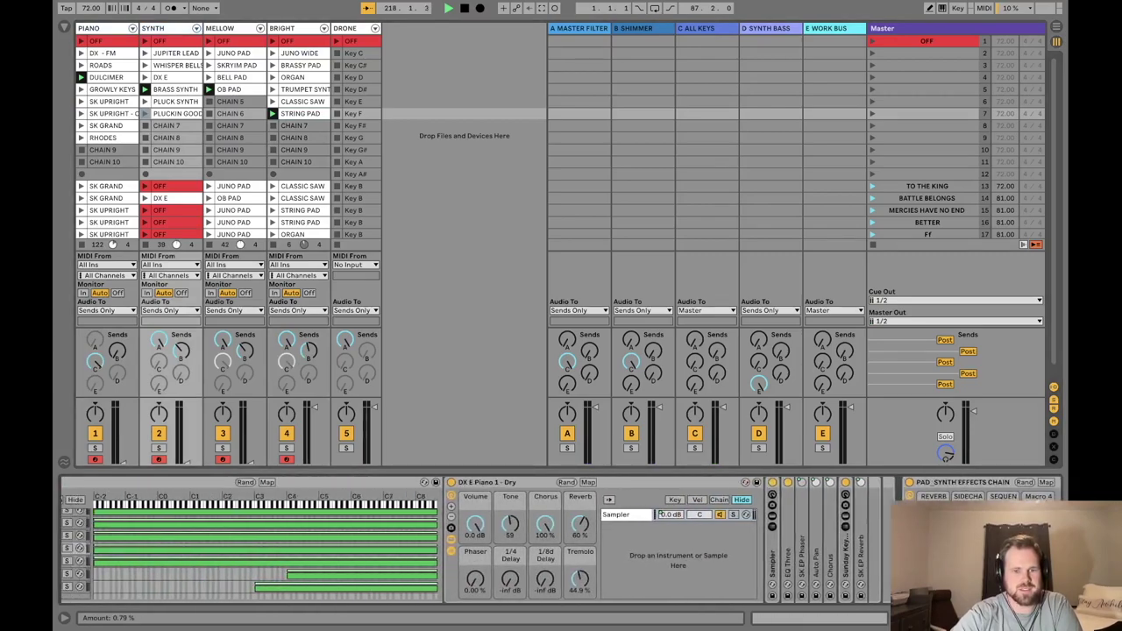
{"action": "scroll", "coordinate": [561, 539], "scroll_direction": "right", "scroll_amount": 10}
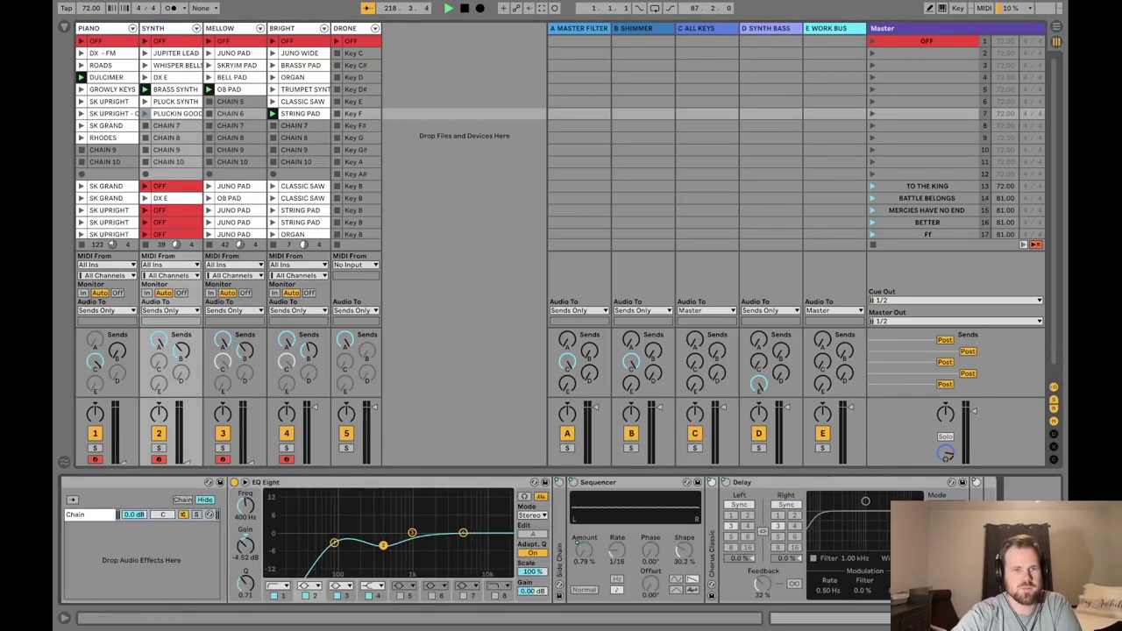
{"action": "left_click", "coordinate": [230, 28]}
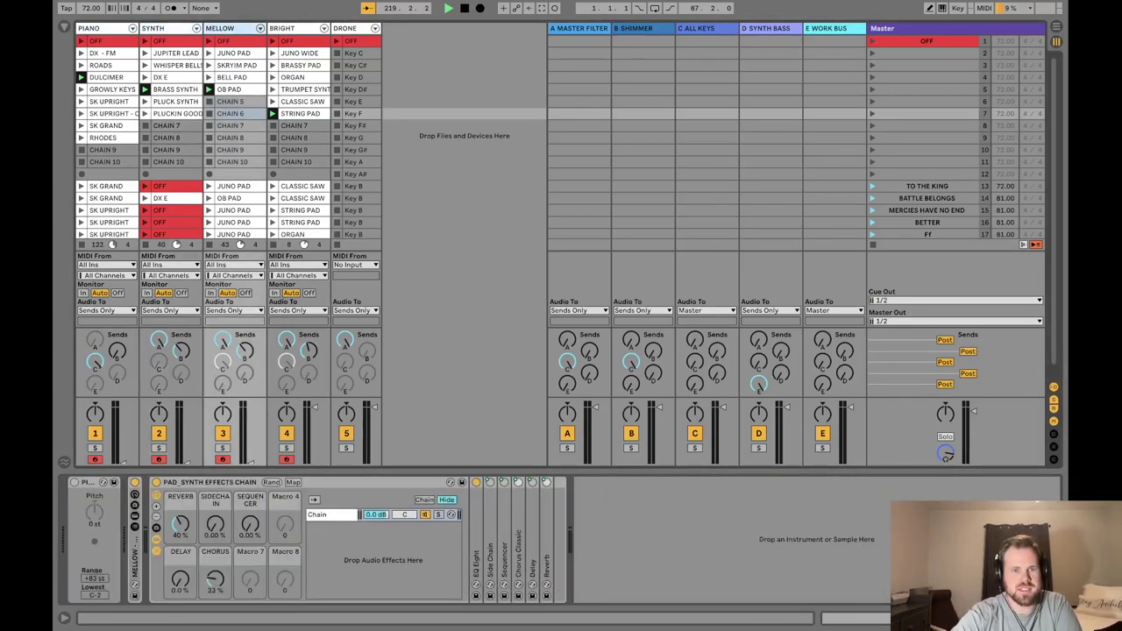
{"action": "left_click", "coordinate": [293, 28]}
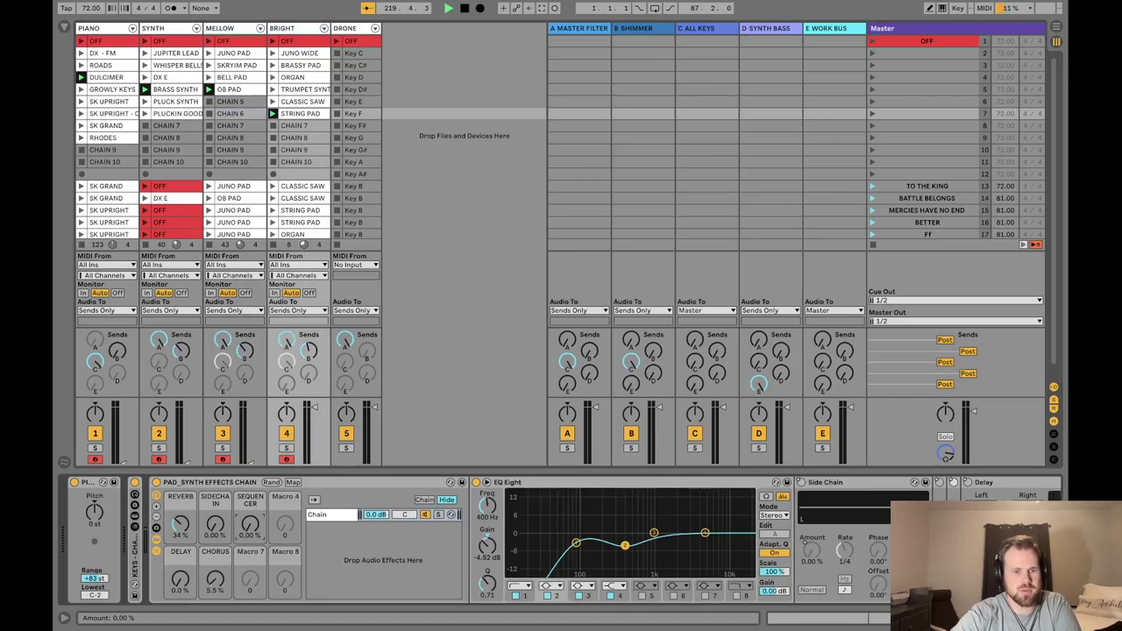
Select the DRONE track's Key E slot and view the track's Tonic Pad Player devices
{"action": "scroll", "coordinate": [559, 137], "scroll_direction": "down", "scroll_amount": 1}
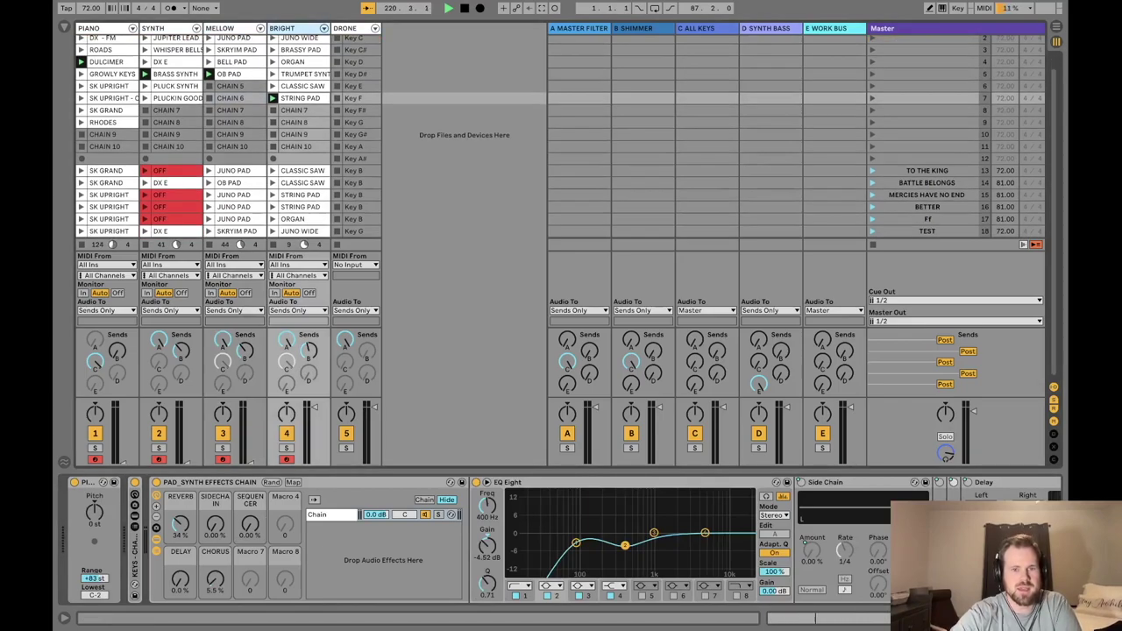
{"action": "scroll", "coordinate": [559, 137], "scroll_direction": "up", "scroll_amount": 1}
{"action": "left_click", "coordinate": [355, 101]}
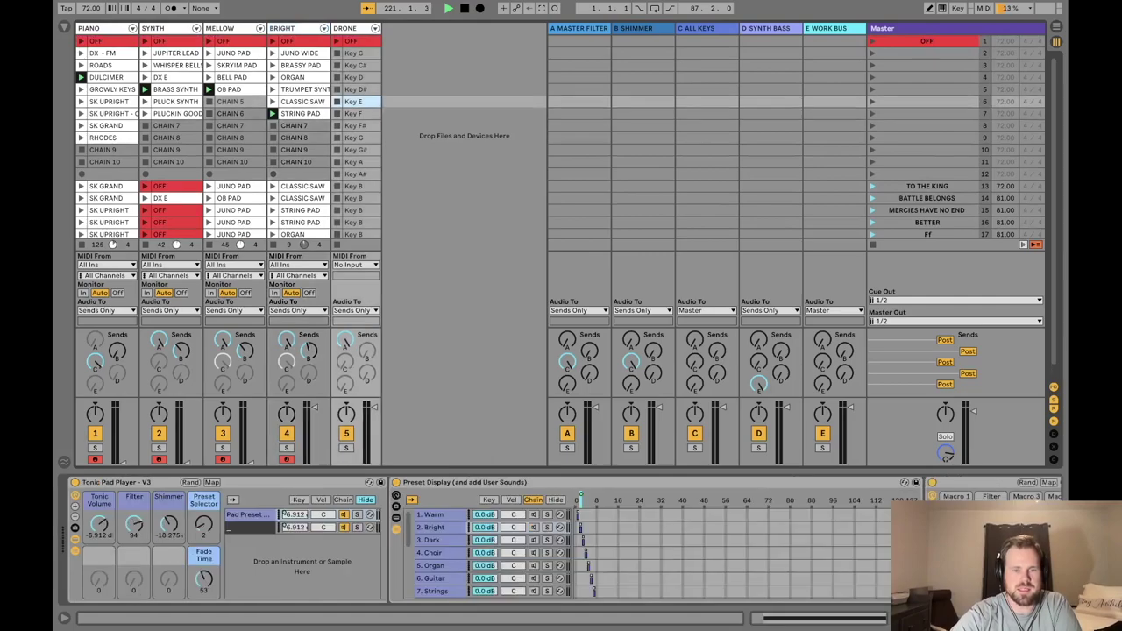
{"action": "scroll", "coordinate": [559, 136], "scroll_direction": "down", "scroll_amount": 1}
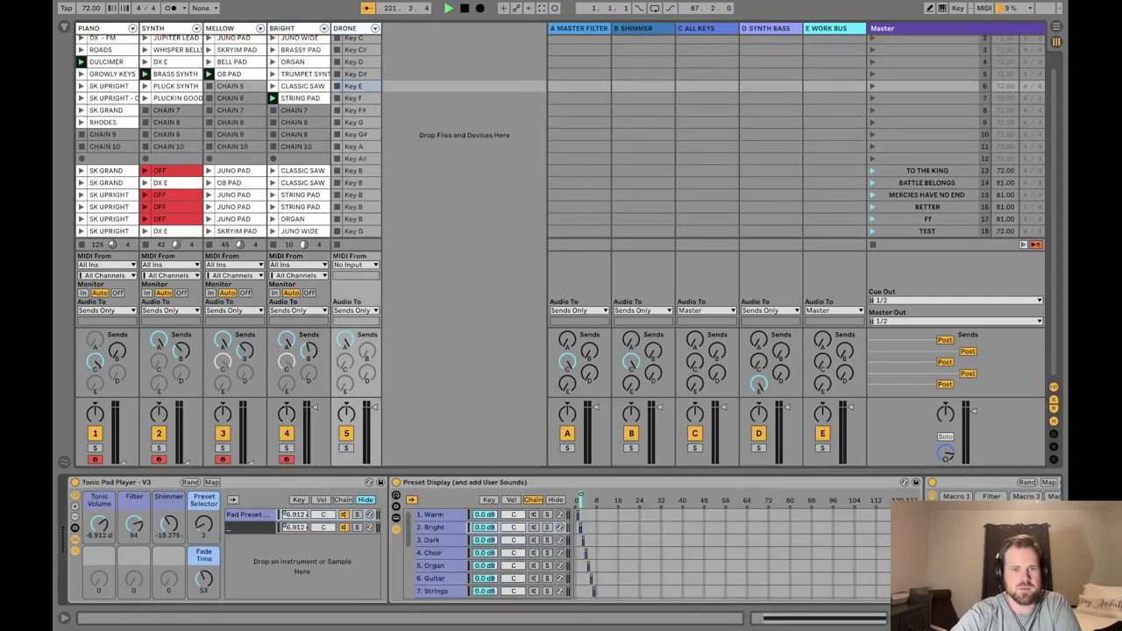
{"action": "key", "text": "Left"}
{"action": "key", "text": "Right"}
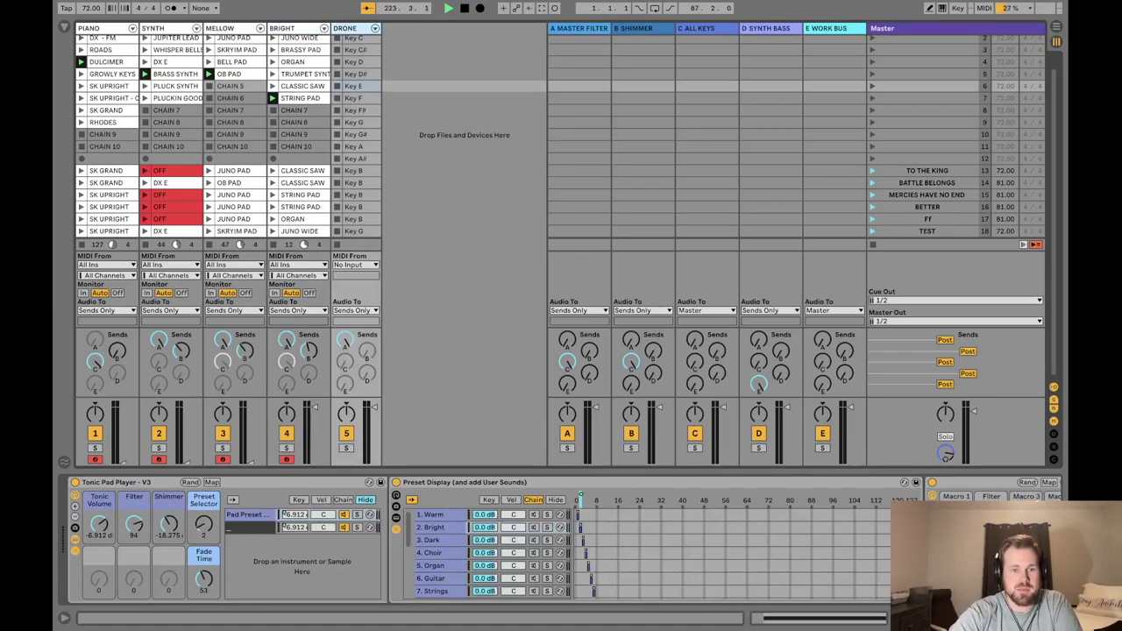
Add a scene directly below the TEST scene and name it NEW SONG
{"action": "left_click", "coordinate": [926, 231]}
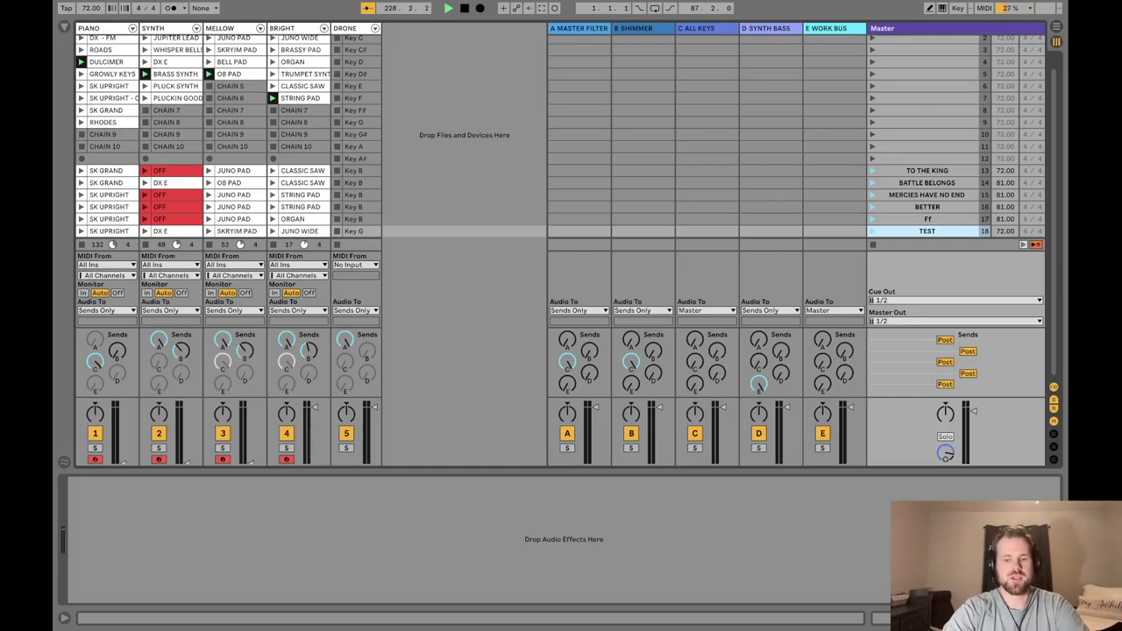
{"action": "key", "text": "ctrl+d"}
{"action": "key", "text": "ctrl+r"}
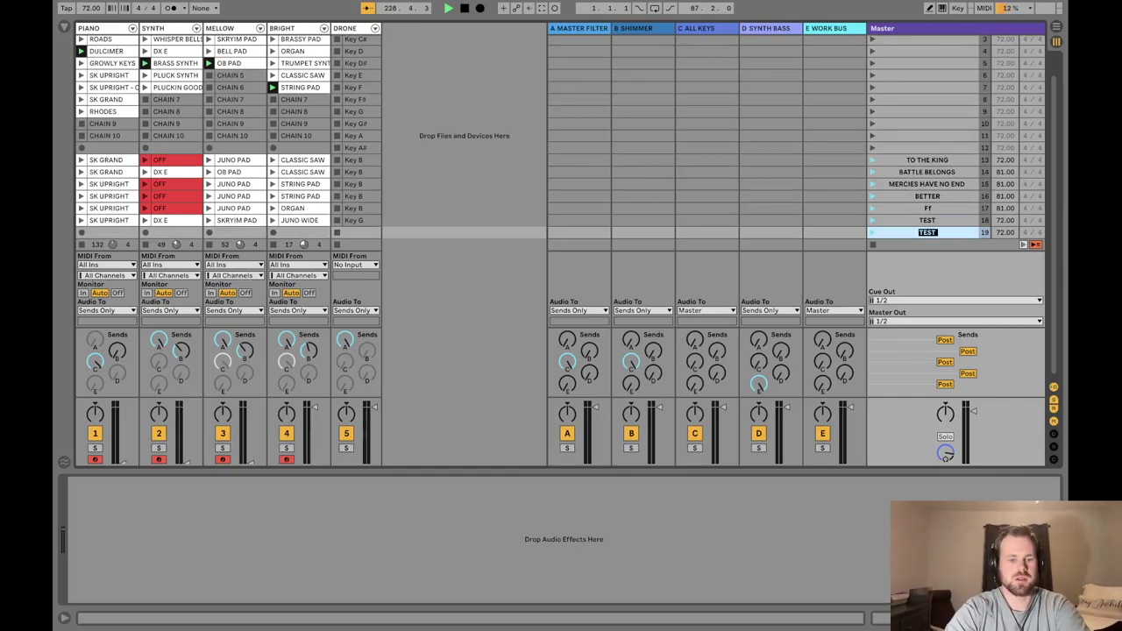
{"action": "type", "text": "NEW SONG"}
{"action": "key", "text": "Return"}
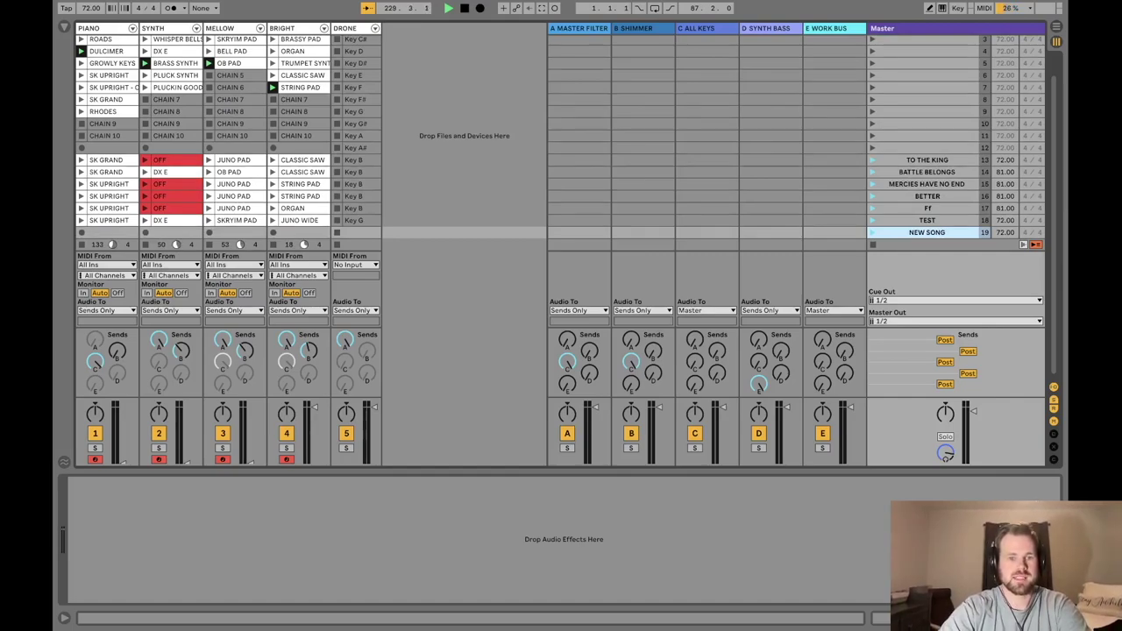
Copy the DRONE track's Key G clip from TEST into the NEW SONG scene, activate it and launch the scene
{"action": "left_click_drag", "start_coordinate": [355, 220], "coordinate": [355, 232]}
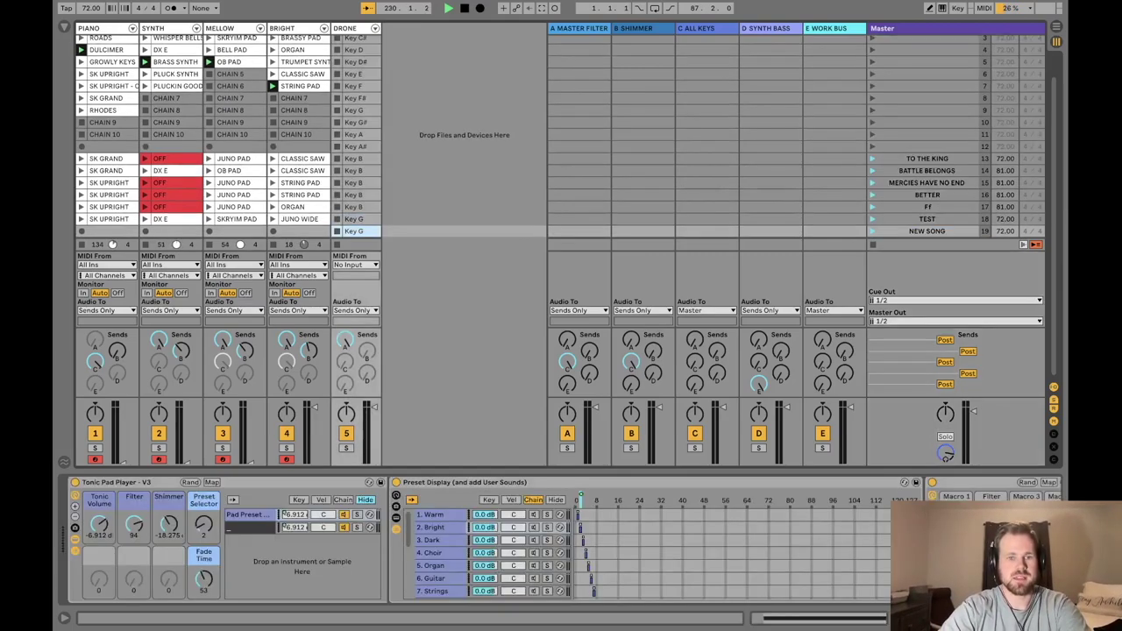
{"action": "key", "text": "0"}
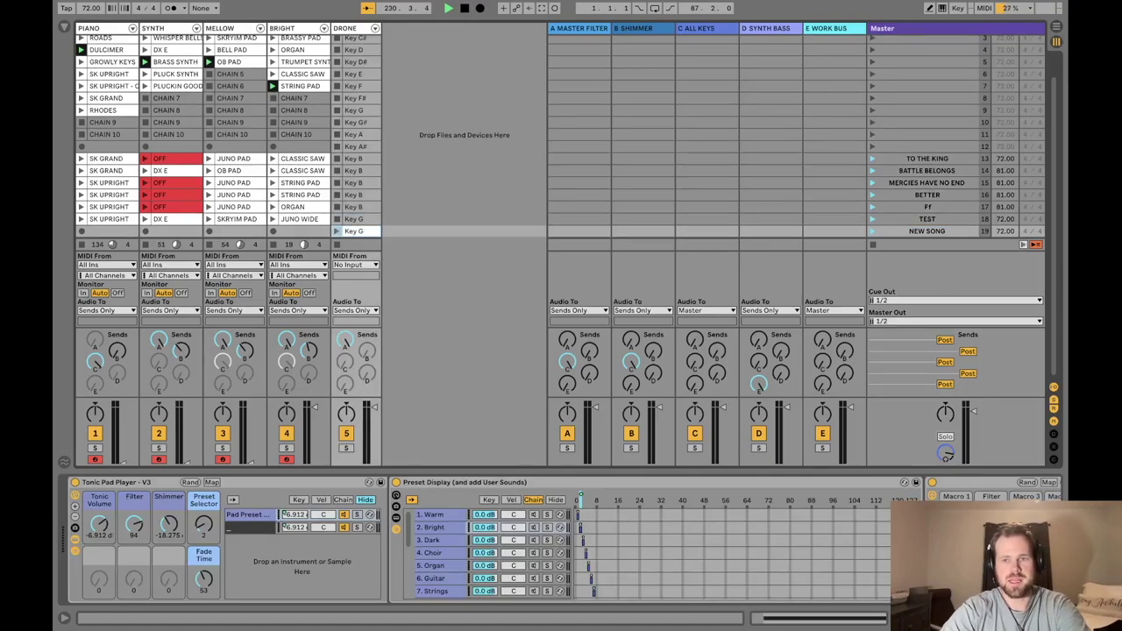
{"action": "left_click", "coordinate": [872, 230]}
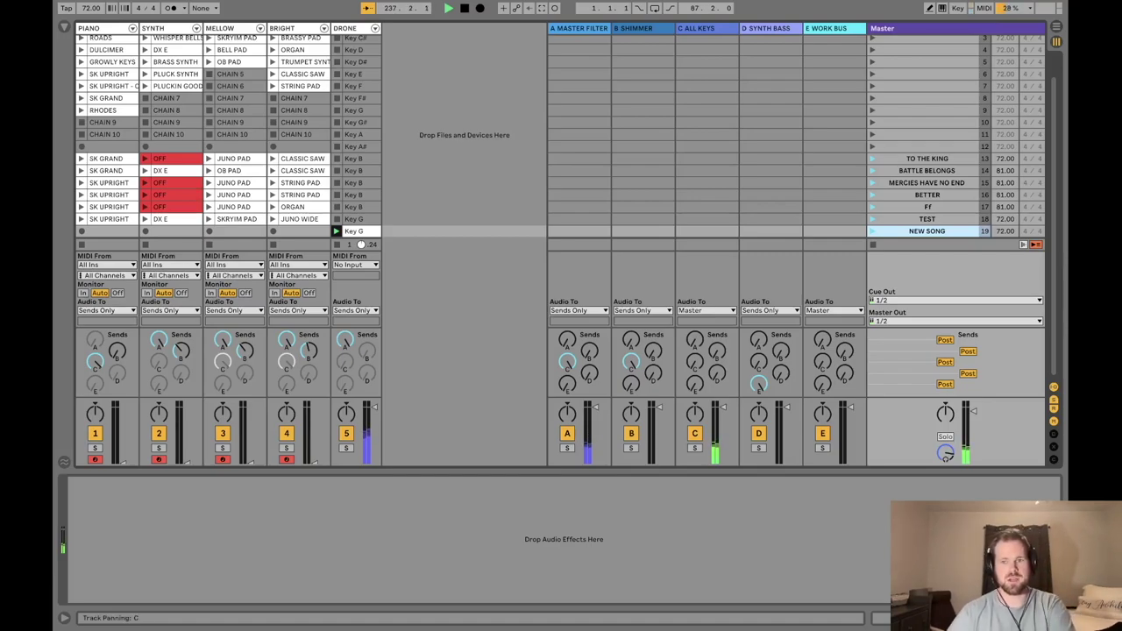
Demonstrate activating the DRONE track's Key D clip, and return it and the NEW SONG scene's Key G clip to deactivated
{"action": "scroll", "coordinate": [560, 135], "scroll_direction": "up", "scroll_amount": 3}
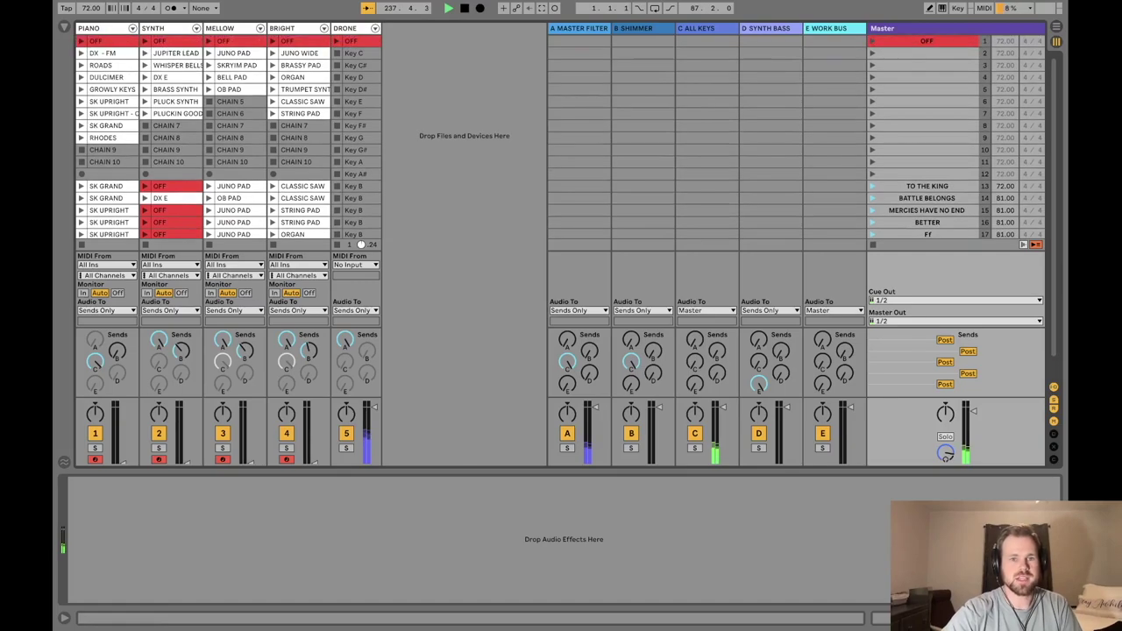
{"action": "left_click", "coordinate": [354, 77]}
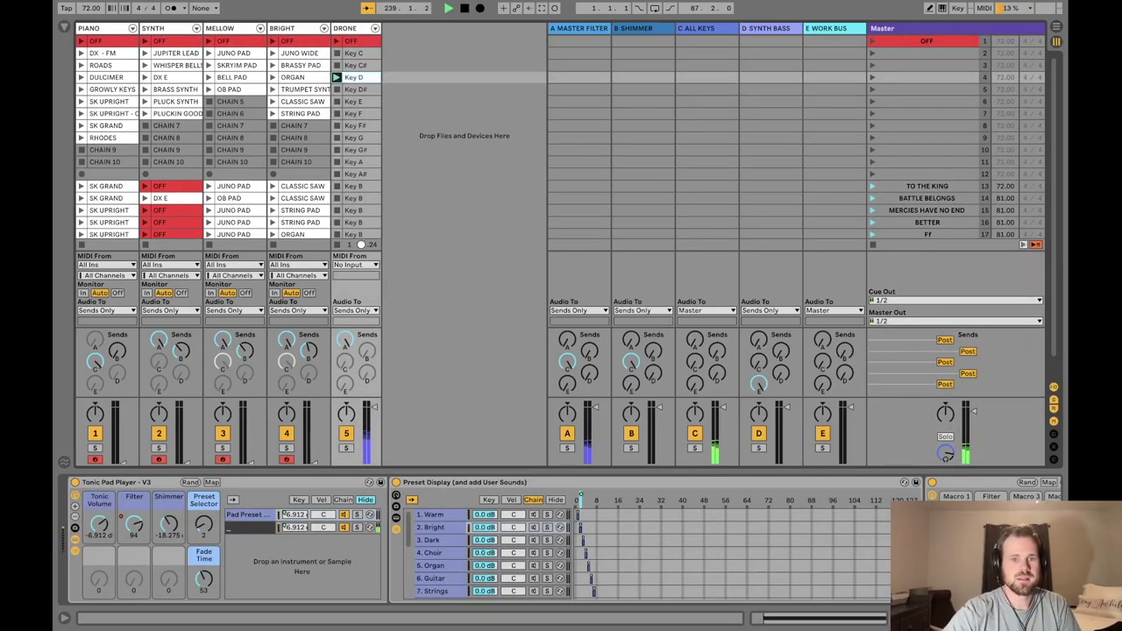
{"action": "scroll", "coordinate": [561, 137], "scroll_direction": "down", "scroll_amount": 1}
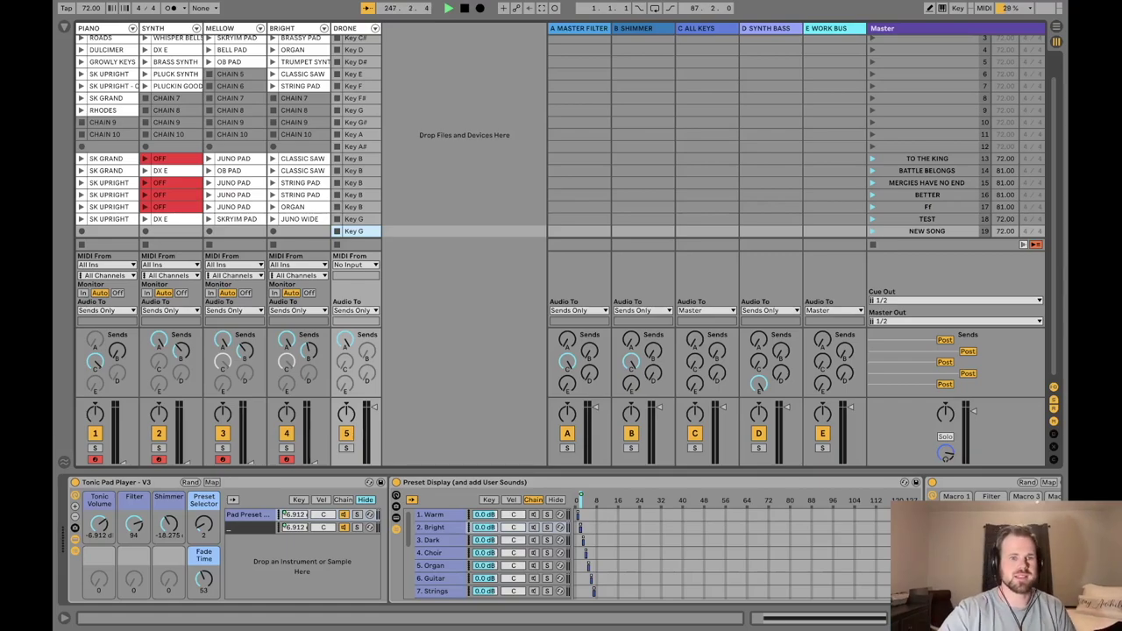
{"action": "scroll", "coordinate": [559, 135], "scroll_direction": "up", "scroll_amount": 2}
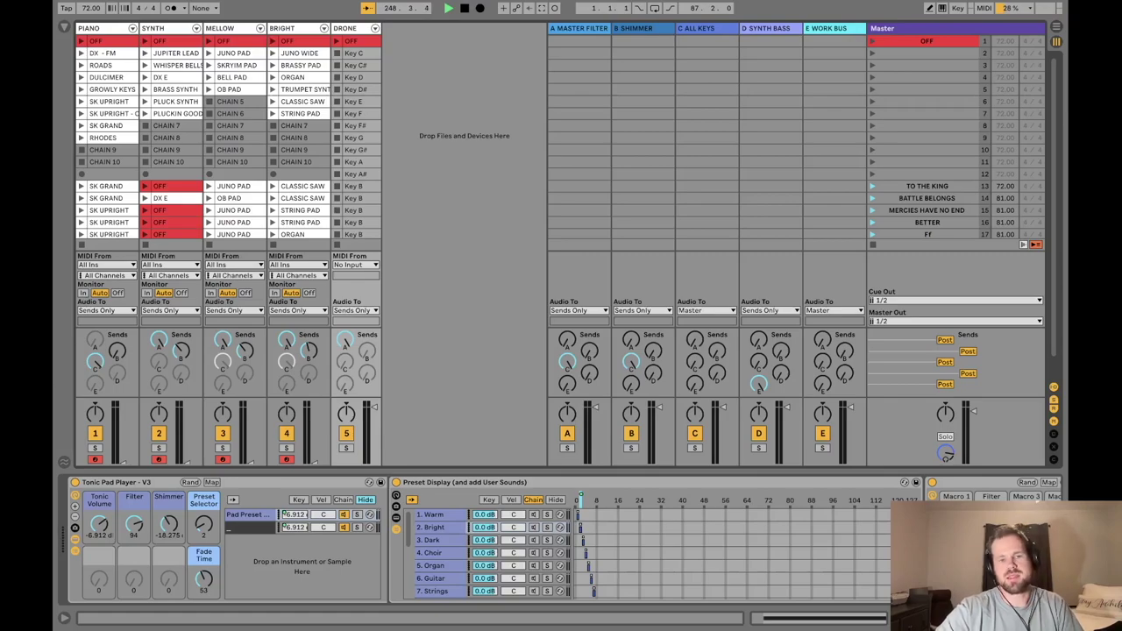
Select the SYNTH track's slot in the NEW SONG scene and display the macros of its PAD_SYNTH EFFECTS CHAIN rack
{"action": "scroll", "coordinate": [559, 137], "scroll_direction": "down", "scroll_amount": 2}
{"action": "left_click", "coordinate": [171, 231]}
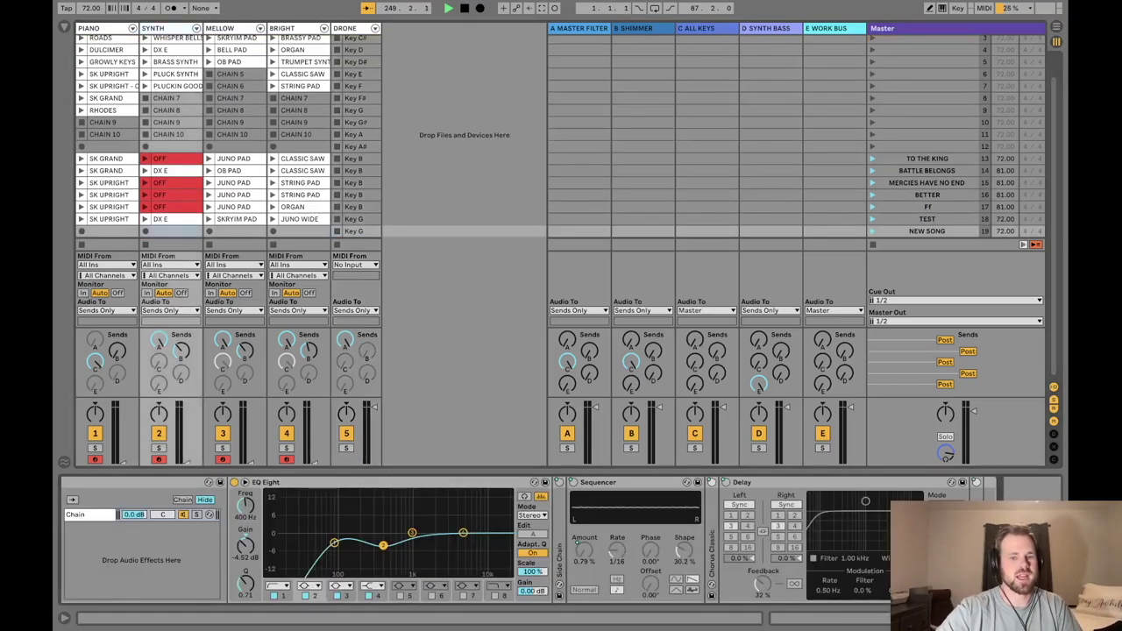
{"action": "scroll", "coordinate": [561, 539], "scroll_direction": "left", "scroll_amount": 3}
{"action": "double_click", "coordinate": [209, 482]}
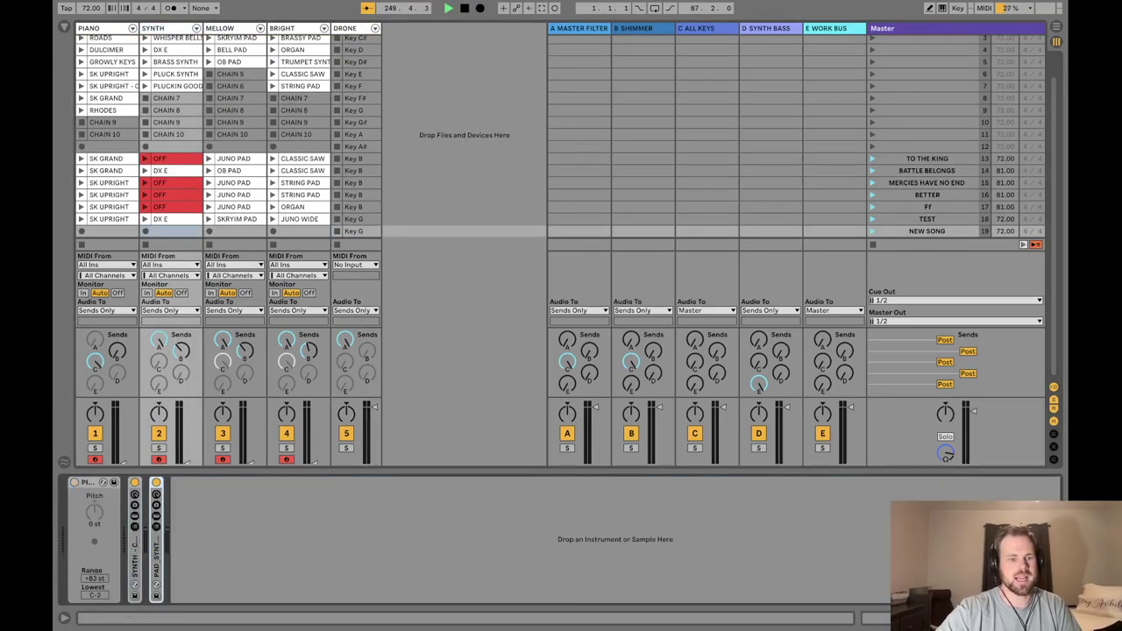
{"action": "double_click", "coordinate": [156, 544]}
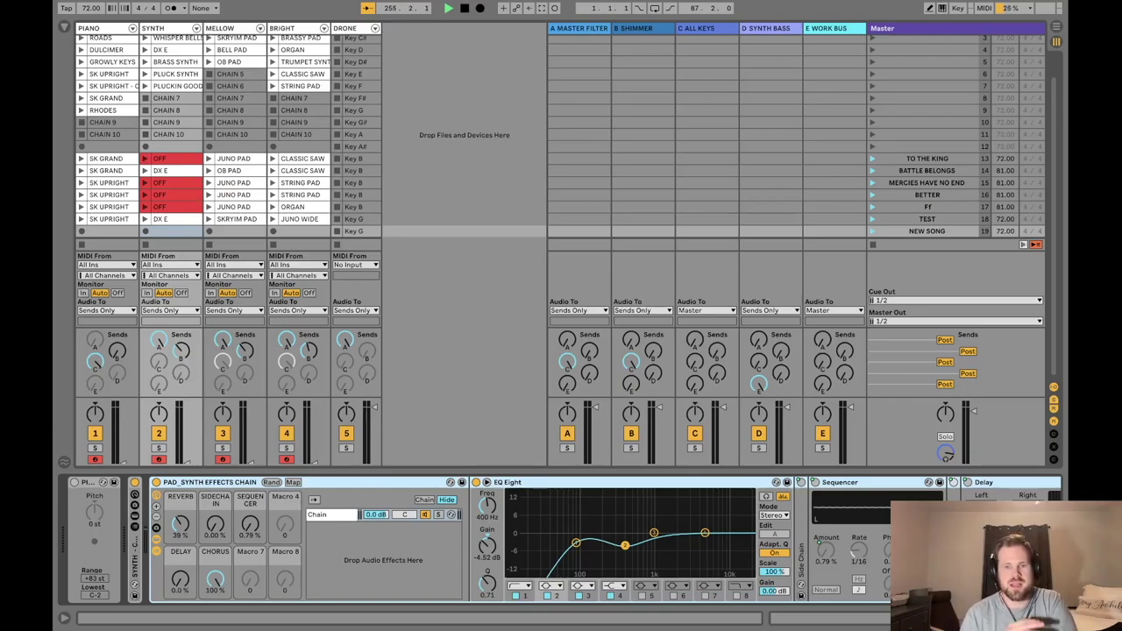
{"action": "scroll", "coordinate": [561, 539], "scroll_direction": "right", "scroll_amount": 1}
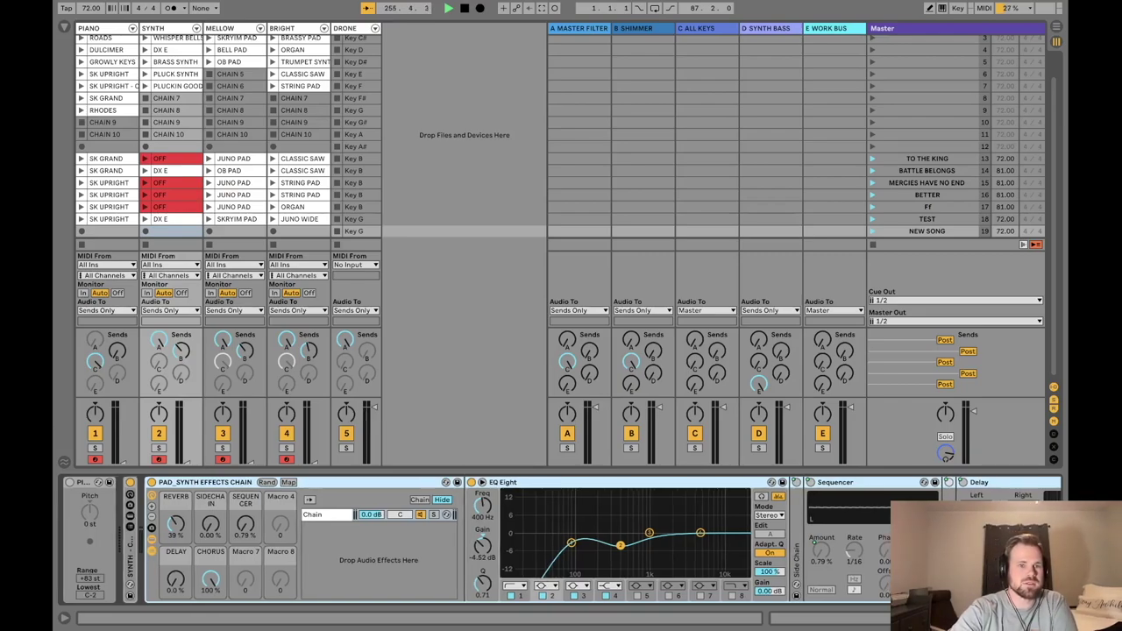
Select GROWLY KEYS, BRASS SYNTH, SKRYIM PAD and CLASSIC SAW on their respective tracks as example patches, and review each track's devices
{"action": "left_click", "coordinate": [166, 28]}
{"action": "left_click", "coordinate": [112, 90]}
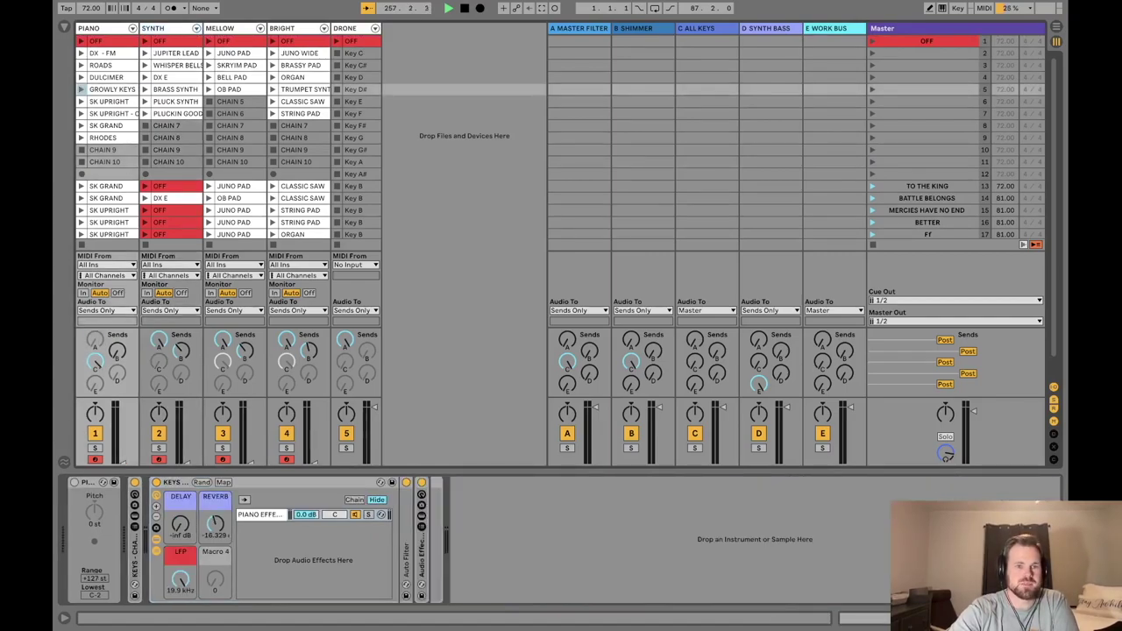
{"action": "left_click", "coordinate": [175, 90]}
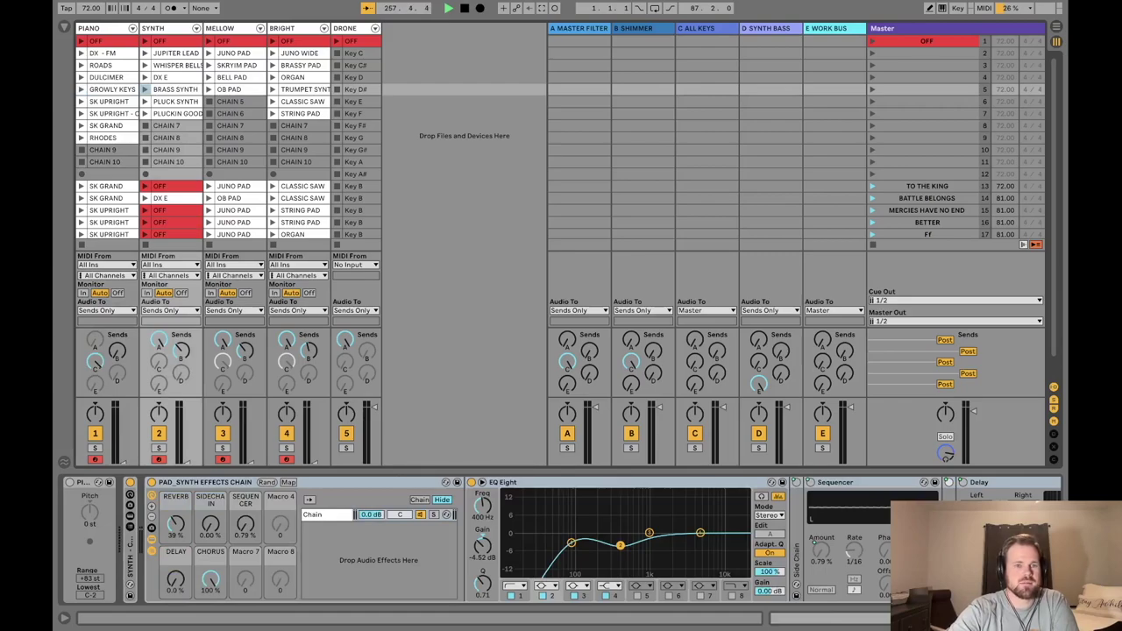
{"action": "left_click", "coordinate": [236, 65]}
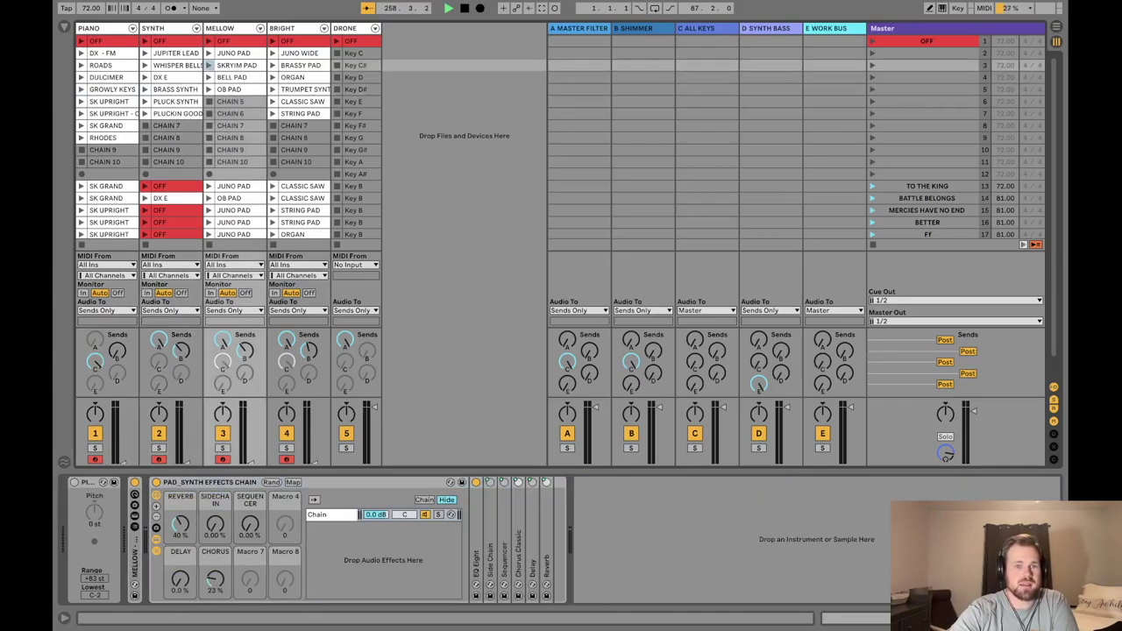
{"action": "scroll", "coordinate": [558, 138], "scroll_direction": "down", "scroll_amount": 1}
{"action": "left_click", "coordinate": [300, 41]}
{"action": "left_click", "coordinate": [299, 89]}
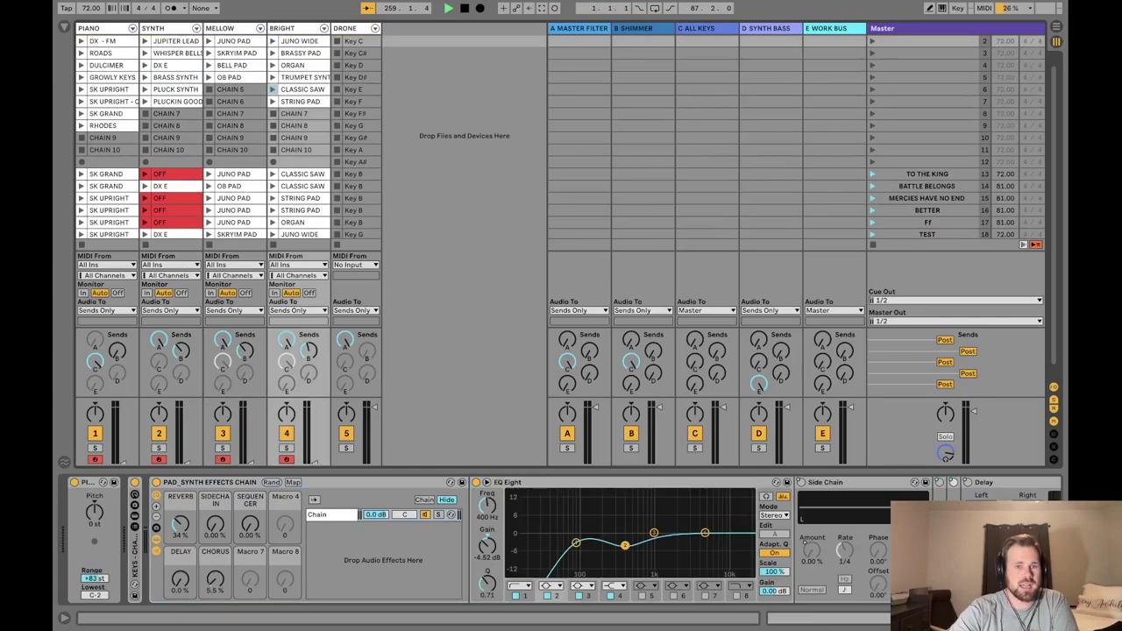
{"action": "scroll", "coordinate": [558, 137], "scroll_direction": "down", "scroll_amount": 1}
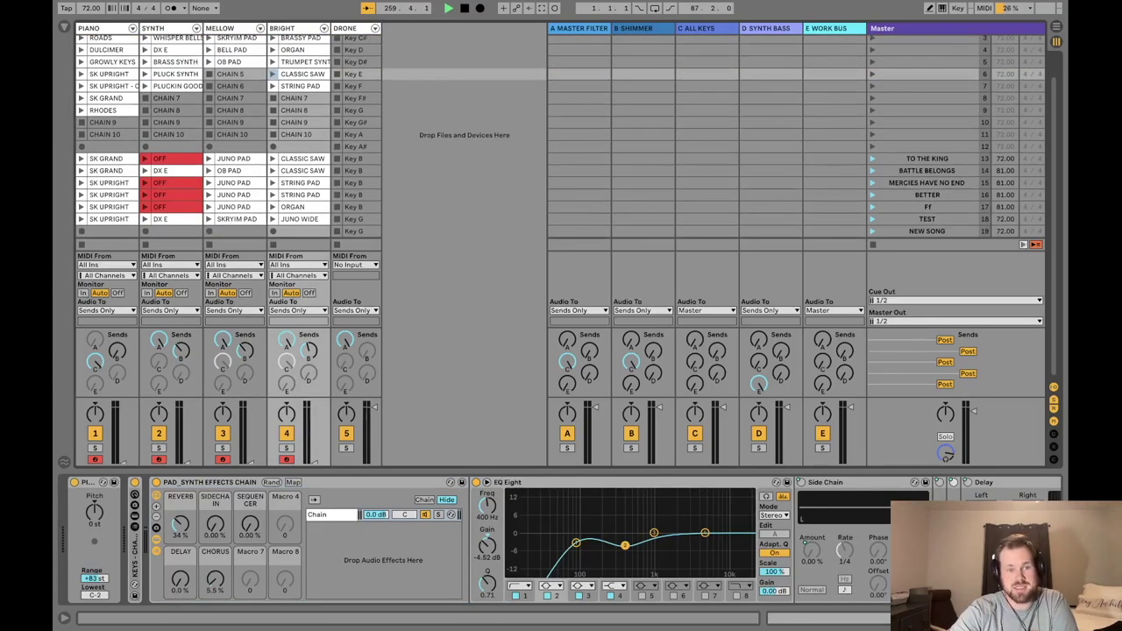